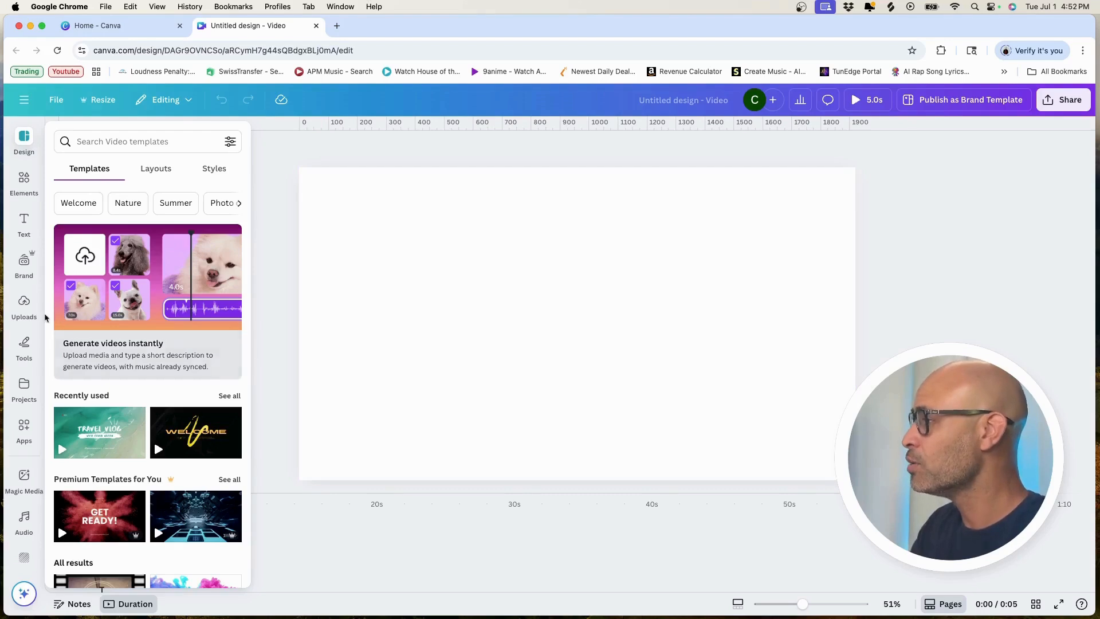
# Step: Insert the uploaded black Coach Creates double-logo image and place it in the upper-left corner of the blank page
pyautogui.click(24, 304)
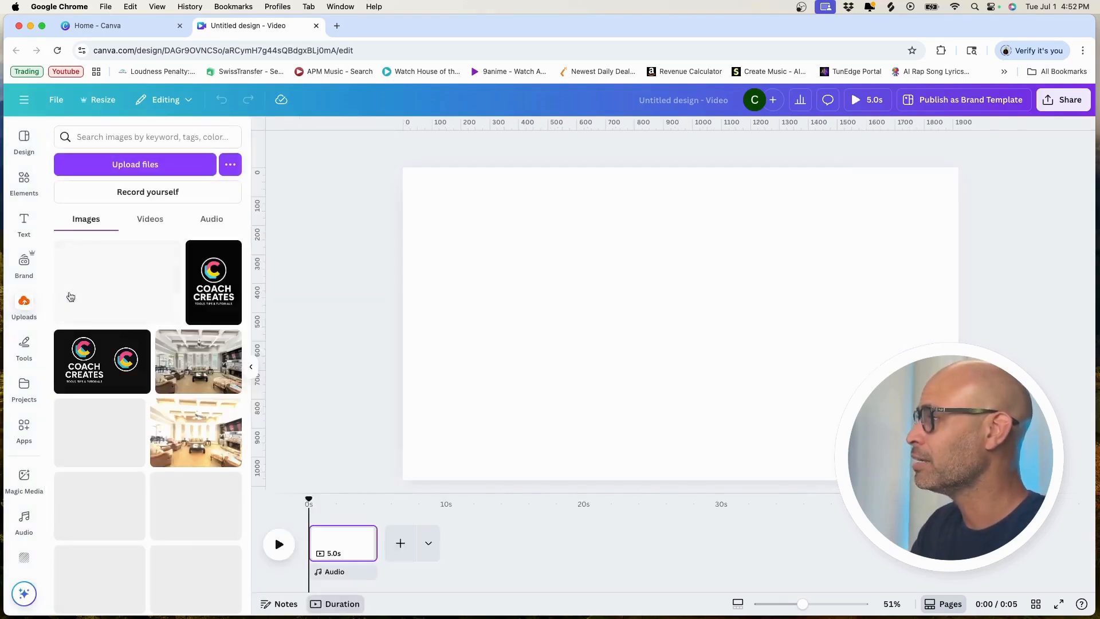
pyautogui.click(101, 351)
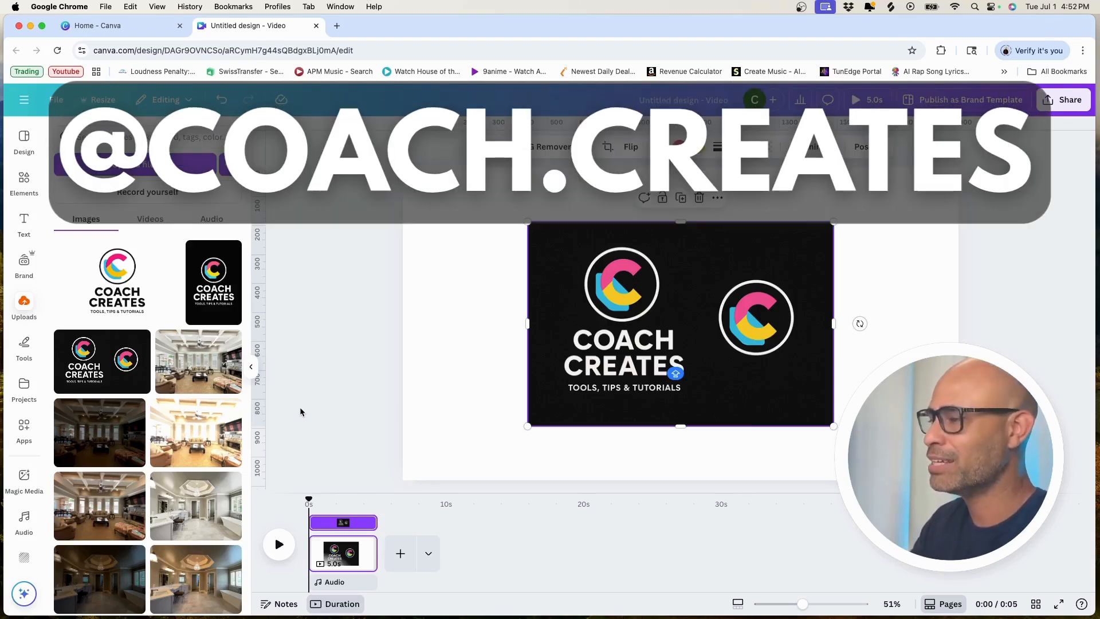
pyautogui.moveTo(611, 329); pyautogui.dragTo(498, 258)
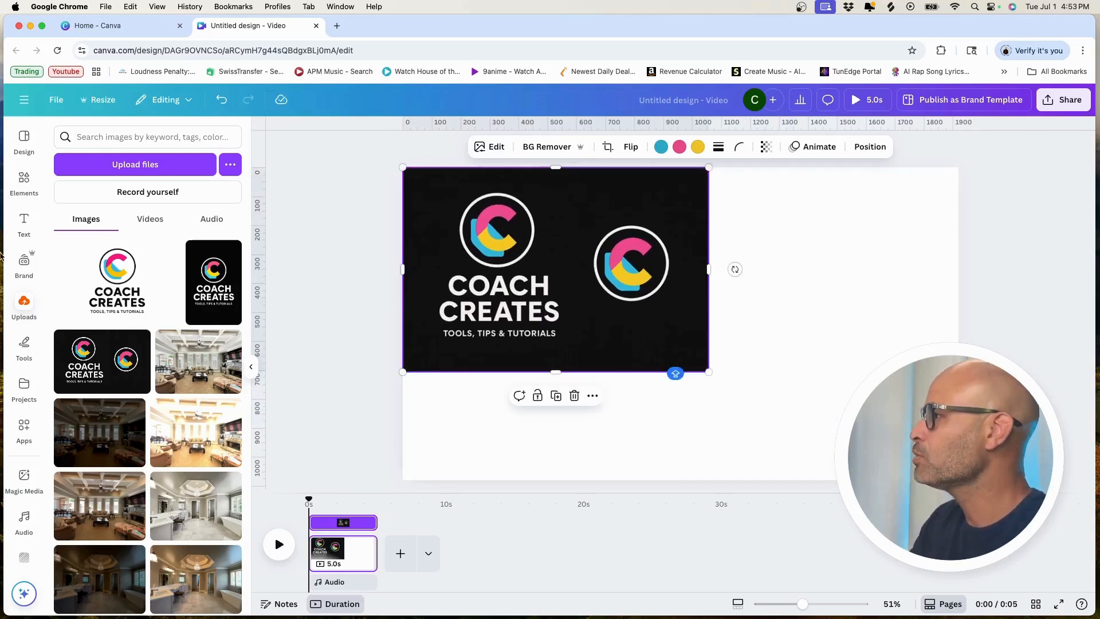
# Step: Add the recently used circular frame and position it in the page's empty area to the right of the logo image
pyautogui.click(24, 182)
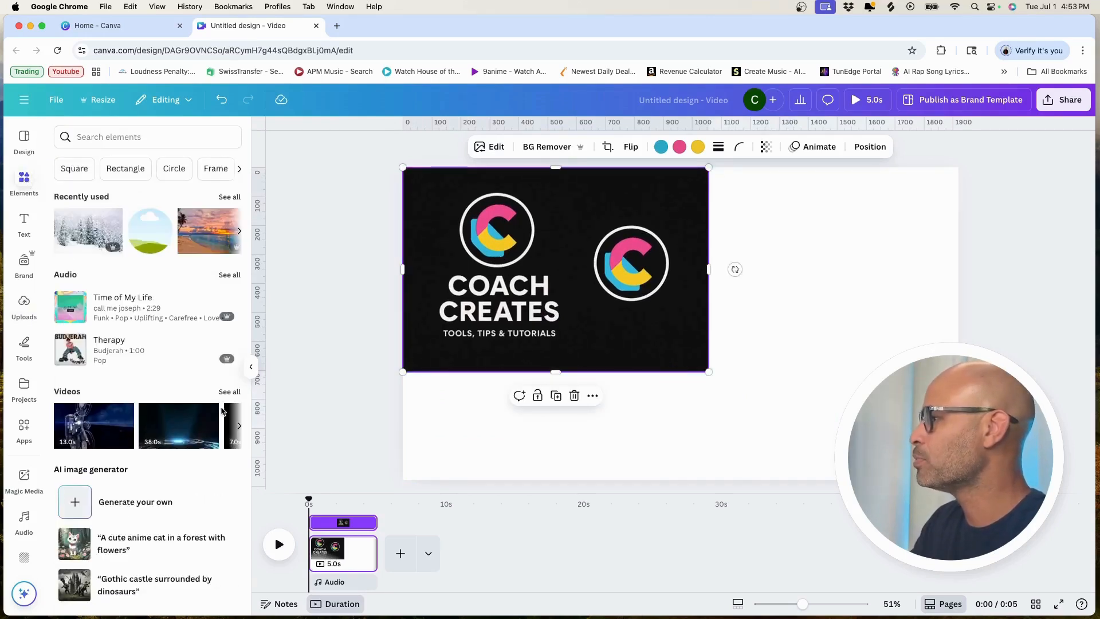
pyautogui.click(150, 230)
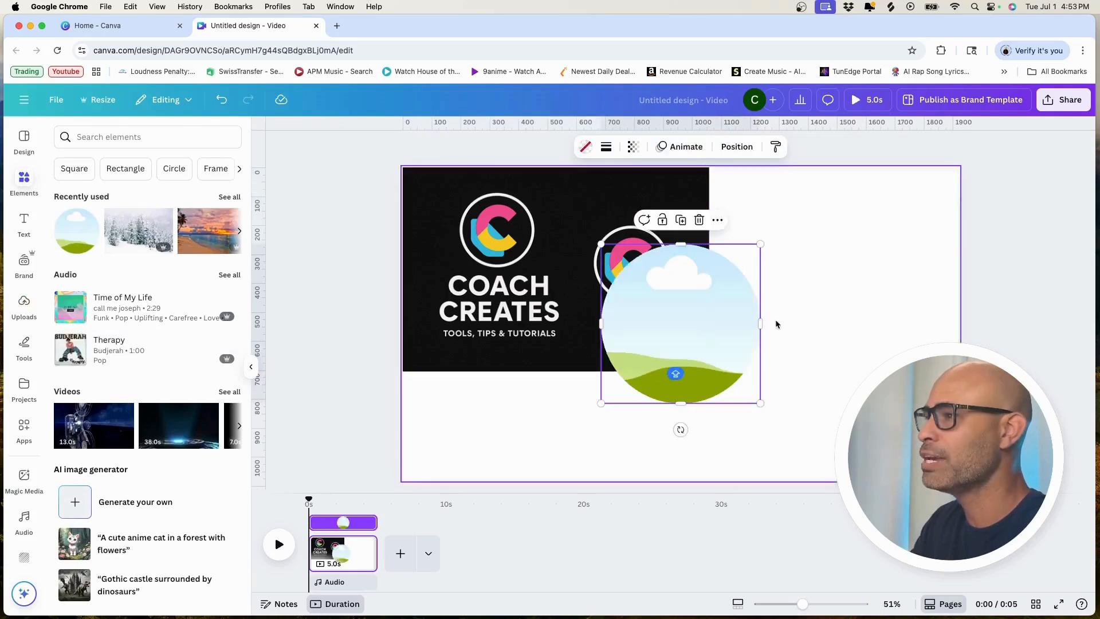
pyautogui.moveTo(702, 338); pyautogui.dragTo(856, 280)
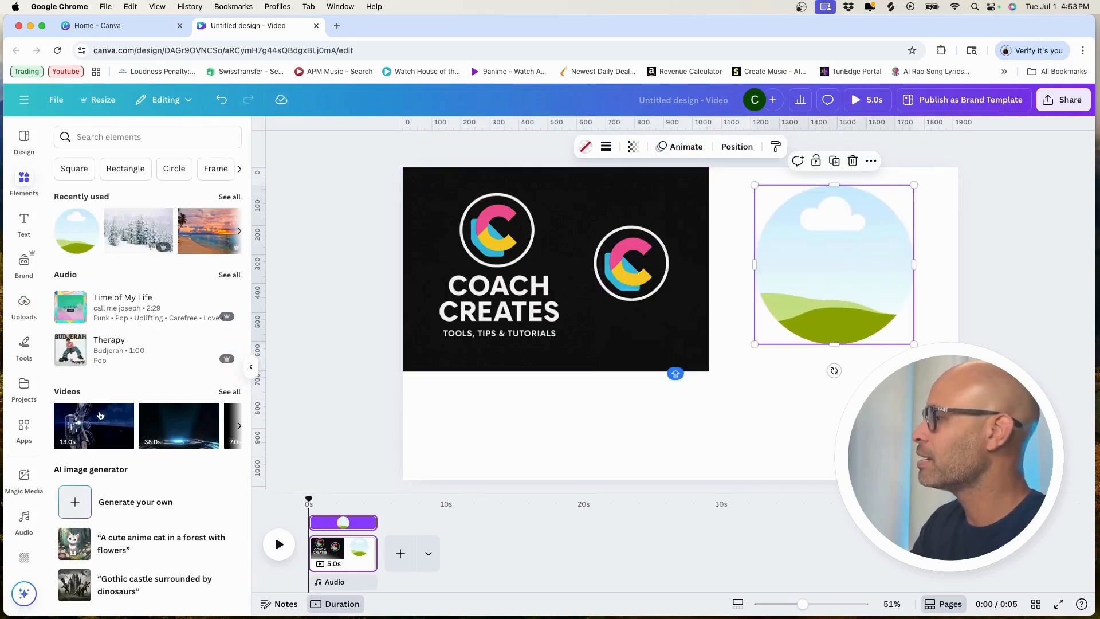
# Step: Add a rounded square shape and a heading text box in the page area below the circular frame
pyautogui.scroll(-7, 133, 353)
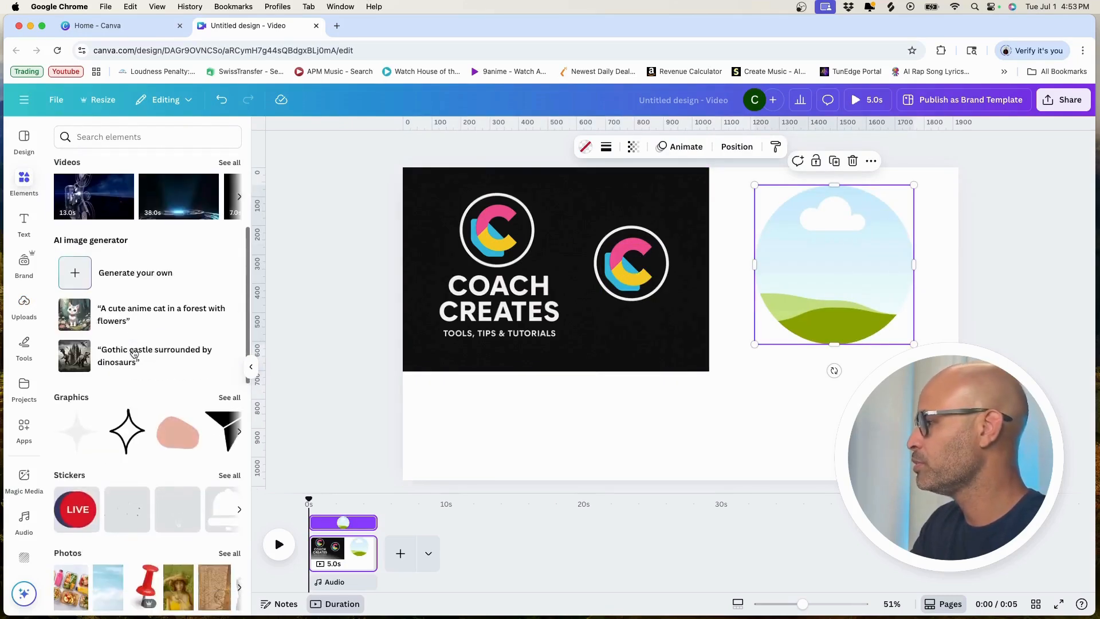
pyautogui.scroll(-4, 133, 353)
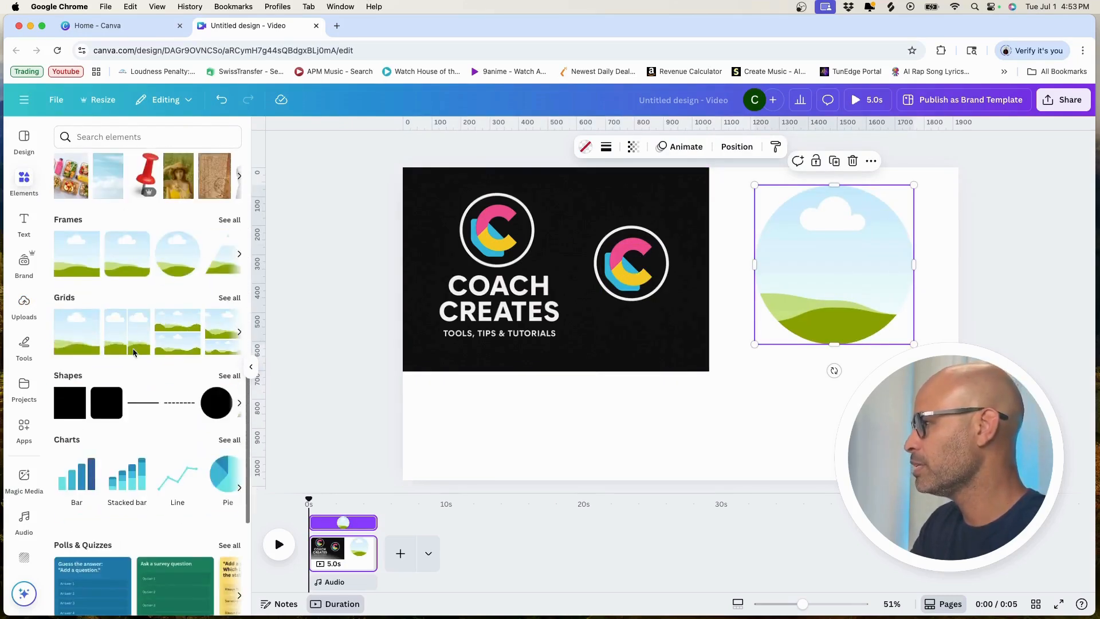
pyautogui.click(111, 399)
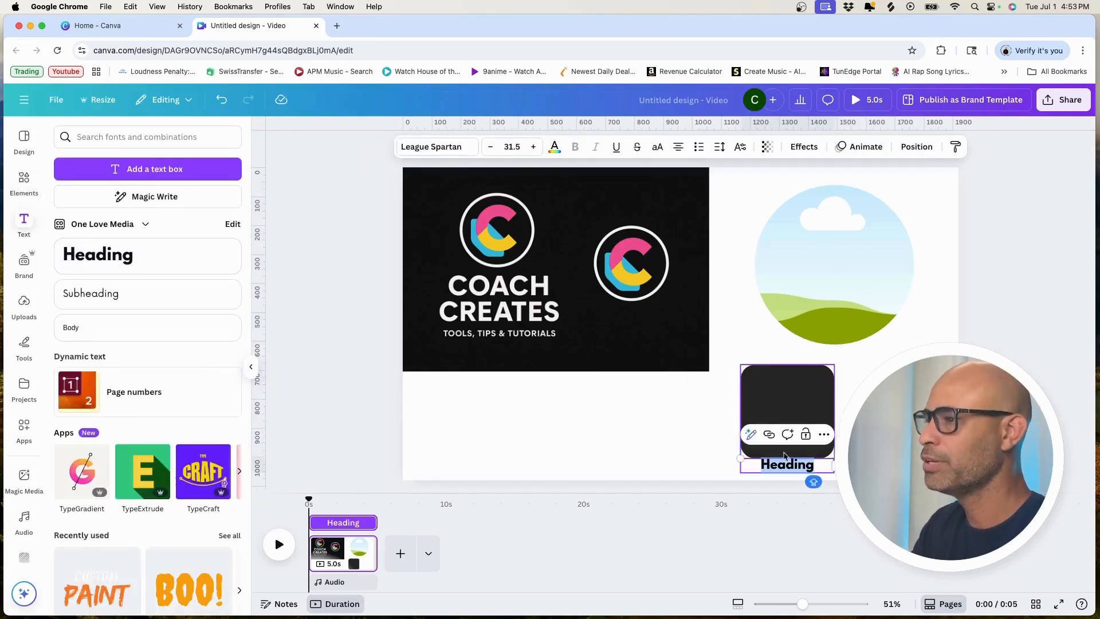
pyautogui.write('@')
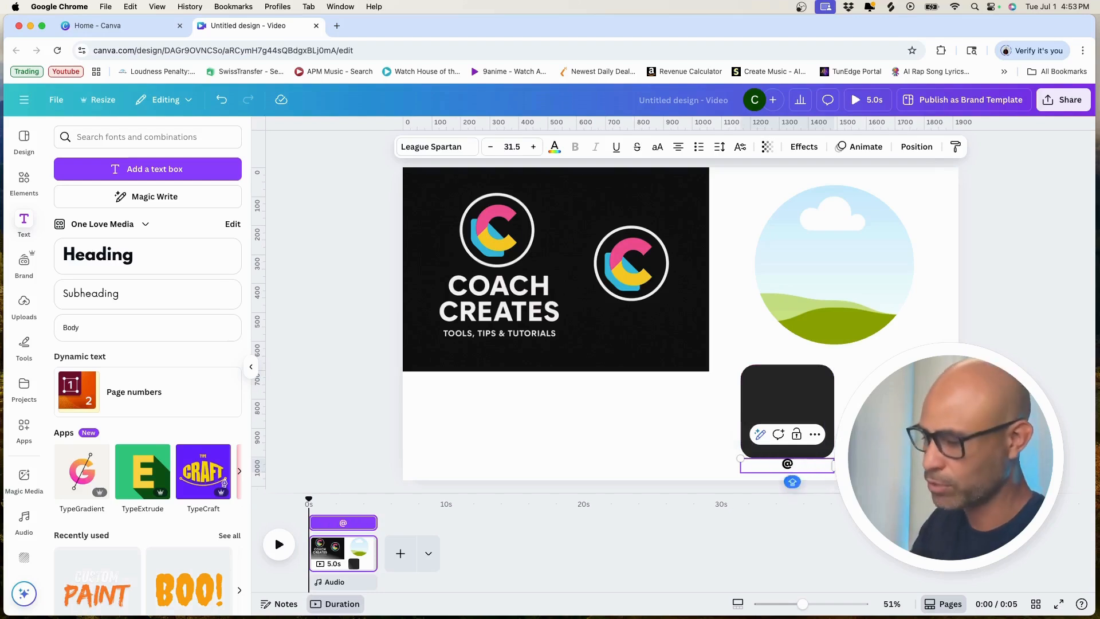
pyautogui.write('COACH')
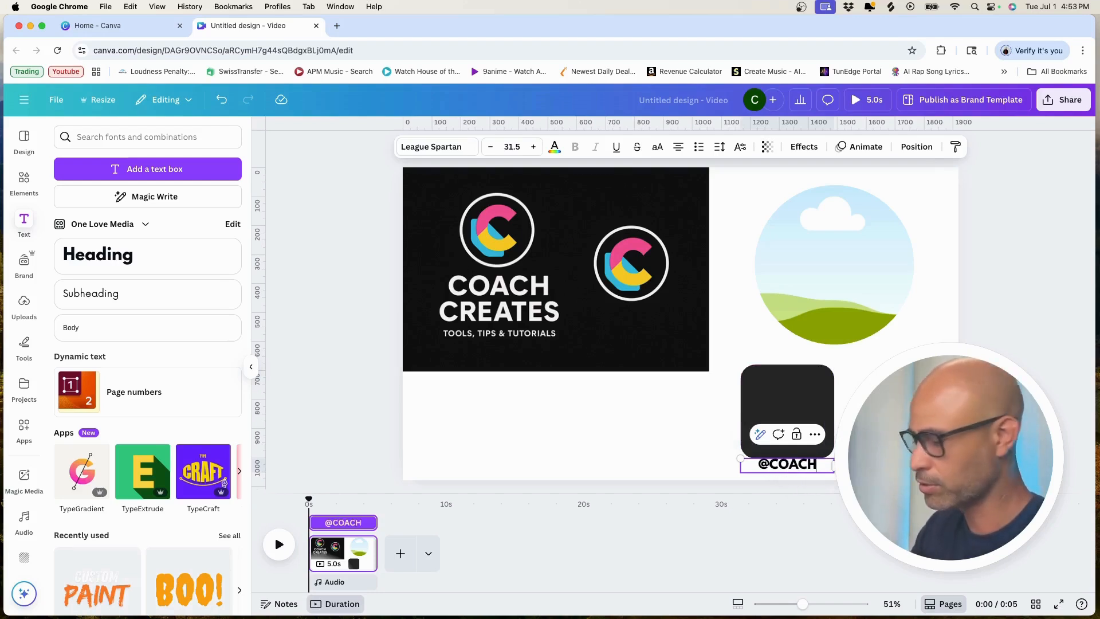
pyautogui.write('CREates')
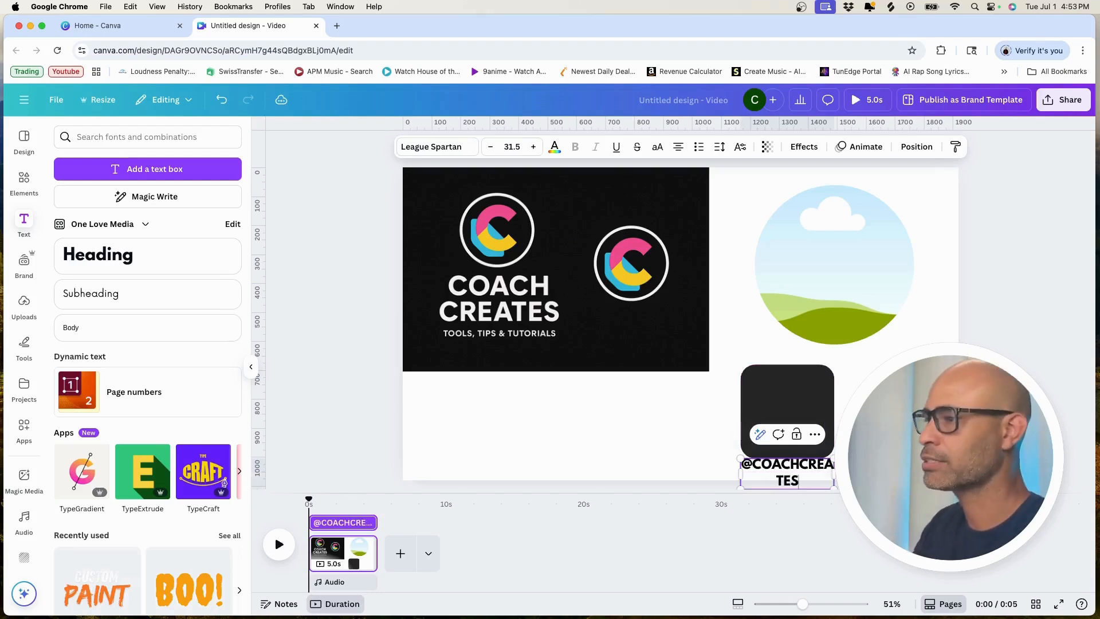
# Step: Move the rounded square below the logo image, then copy it onto a new second page and place it near the centre
pyautogui.moveTo(772, 398); pyautogui.dragTo(530, 412)
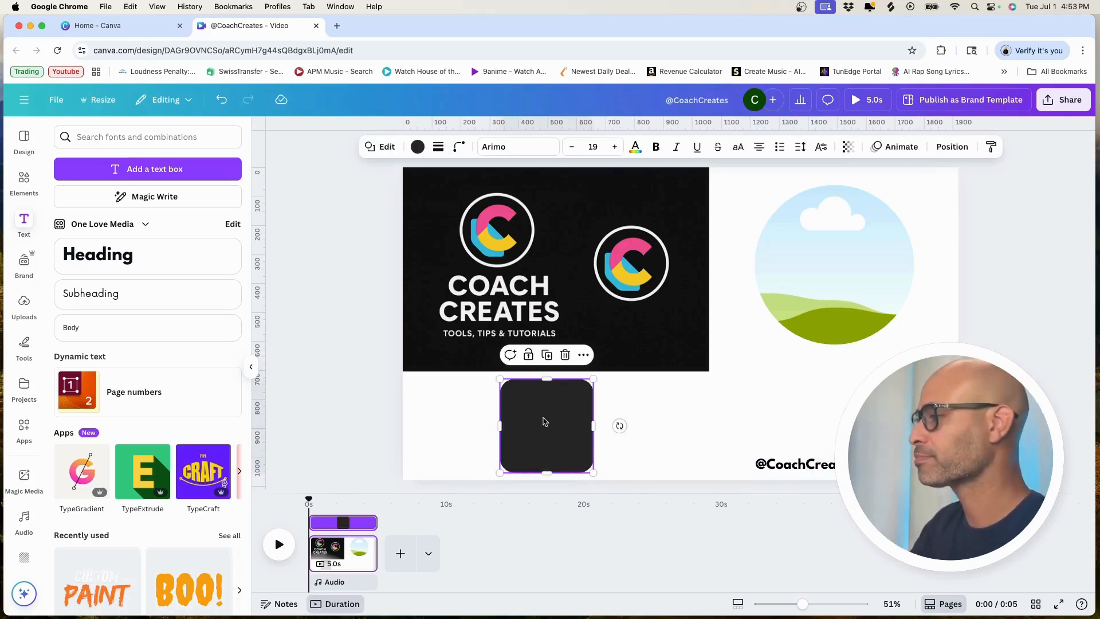
pyautogui.press('super+Return')
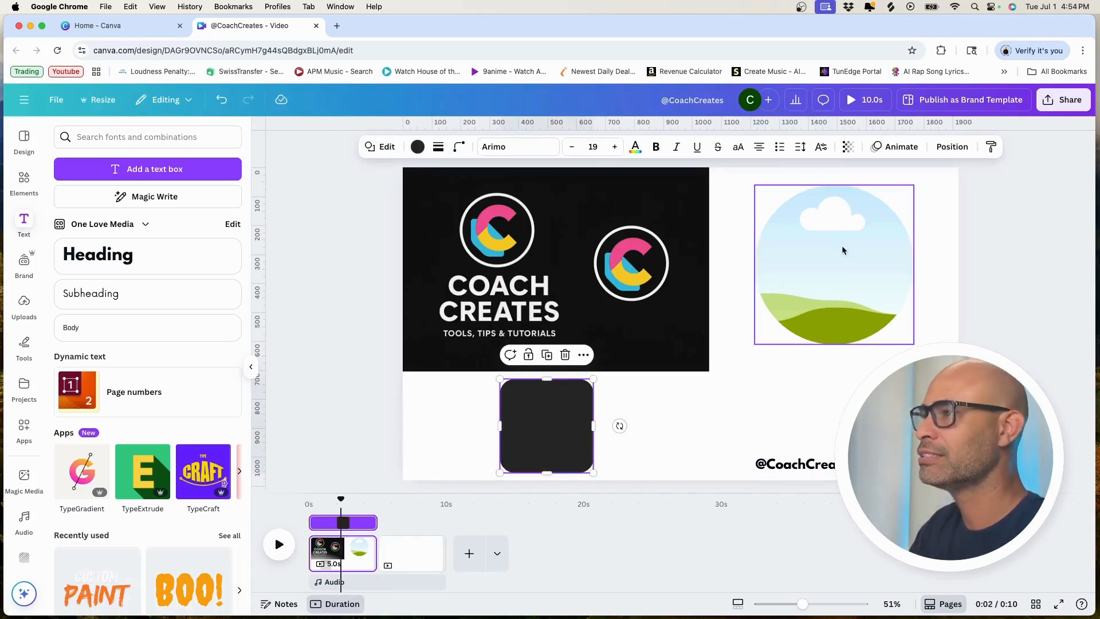
pyautogui.click(422, 559)
pyautogui.click(600, 423)
pyautogui.press('super+v')
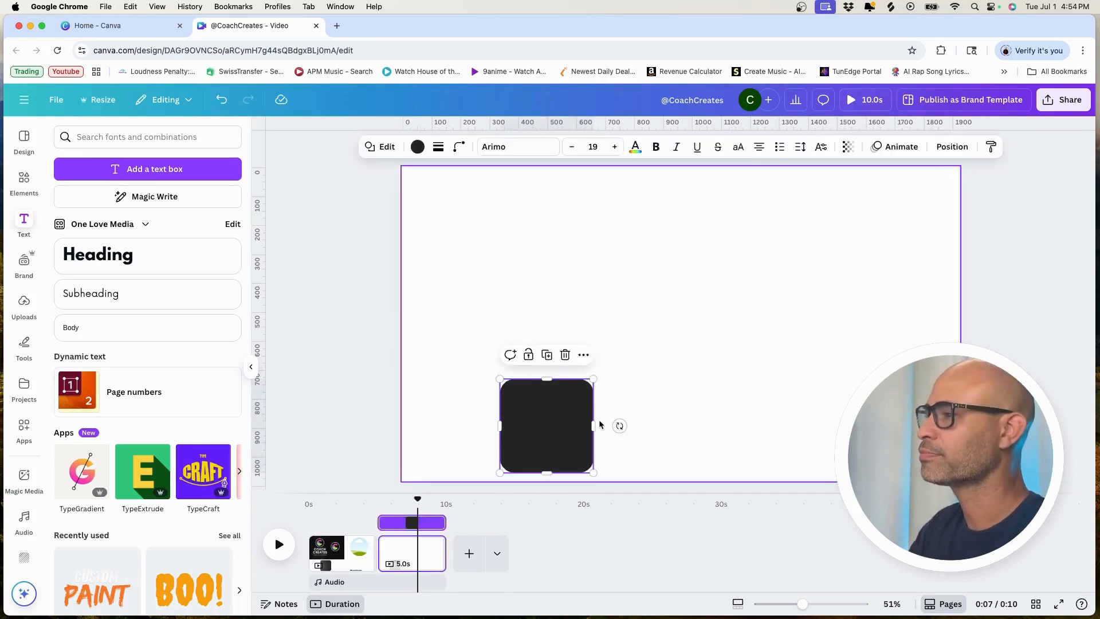
pyautogui.moveTo(573, 423); pyautogui.dragTo(618, 314)
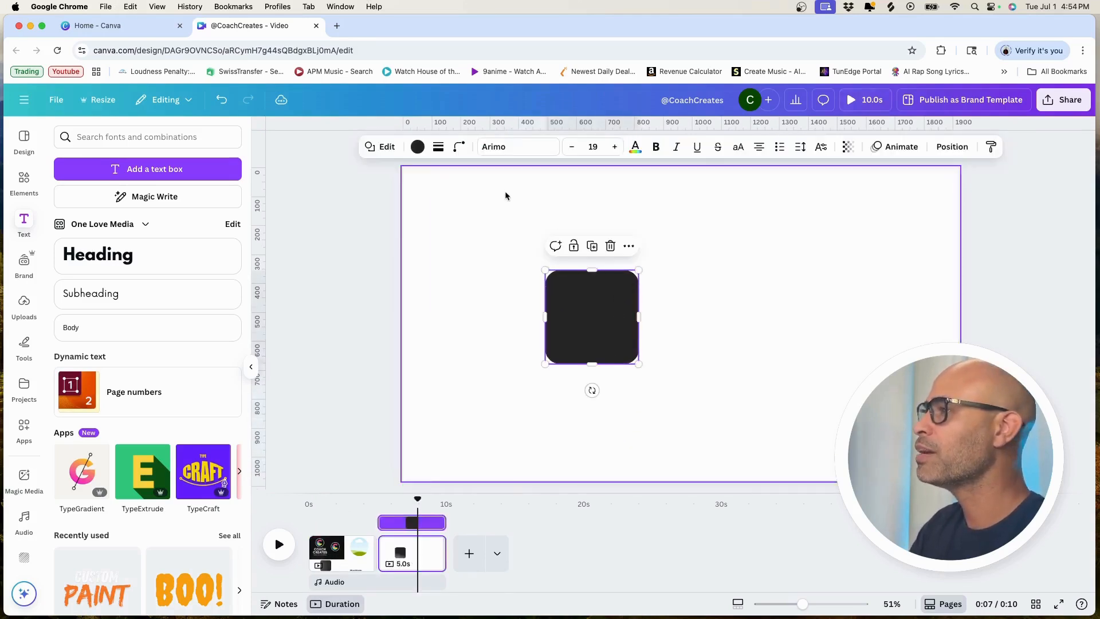
# Step: Give the rounded square on the second page a solid white outline
pyautogui.click(438, 146)
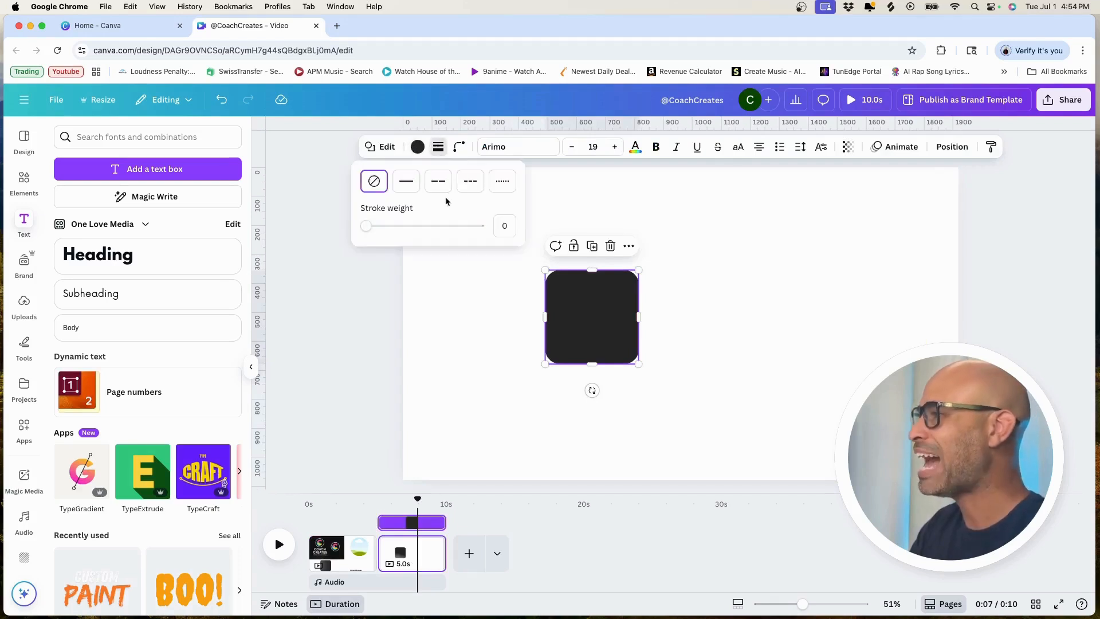
pyautogui.click(407, 182)
pyautogui.click(429, 148)
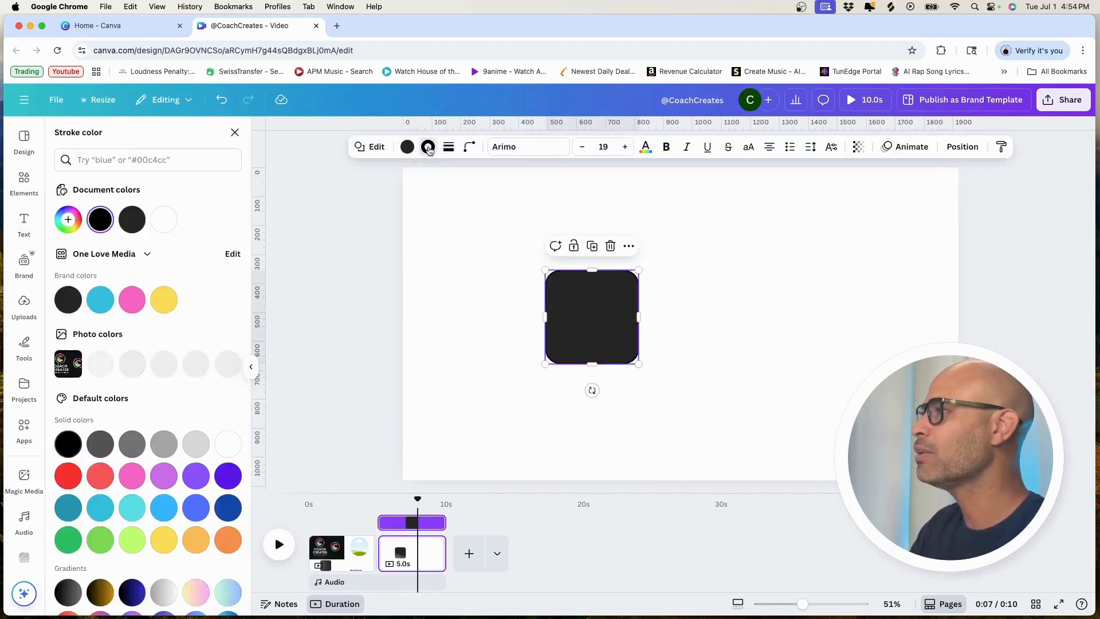
pyautogui.click(164, 220)
pyautogui.click(516, 295)
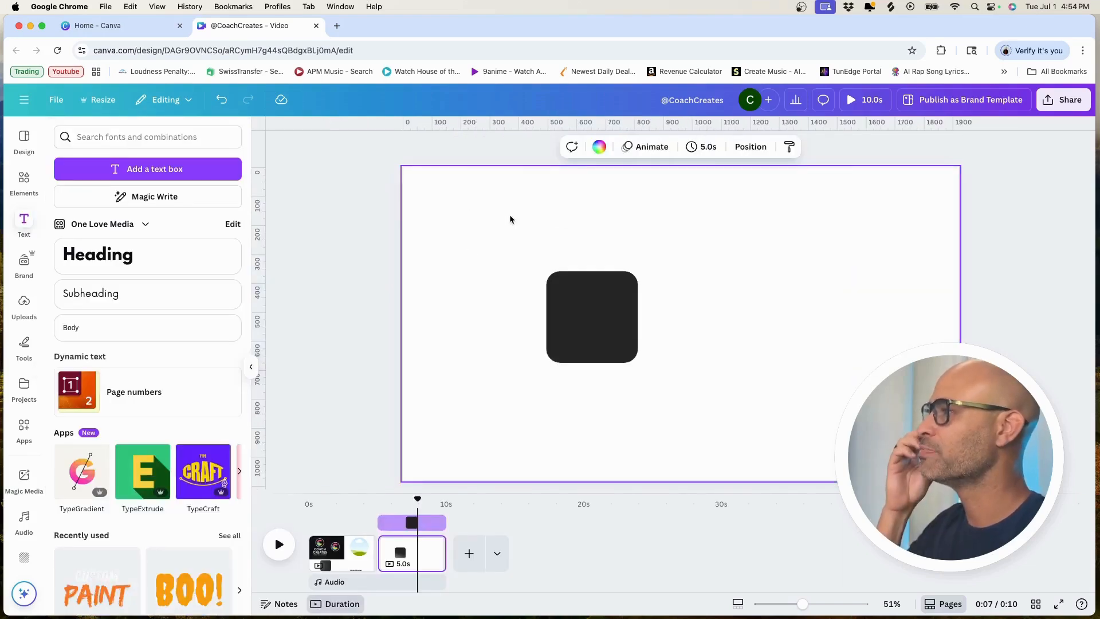
# Step: Add the sunset beach photo, enlarge it to cover the second page and set it as the page background
pyautogui.click(599, 147)
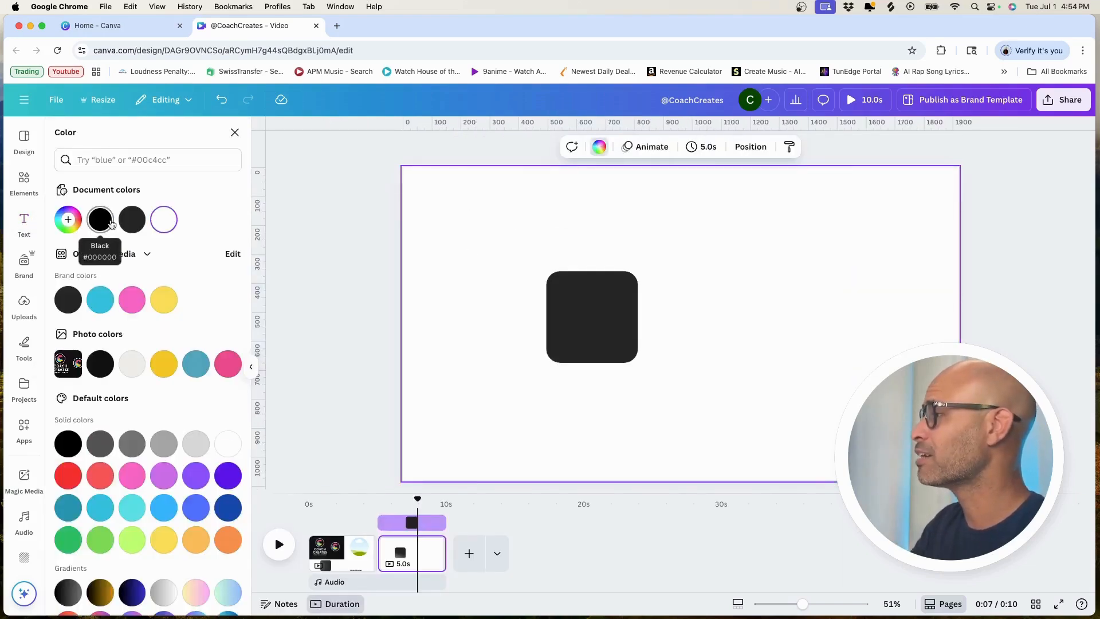
pyautogui.click(24, 182)
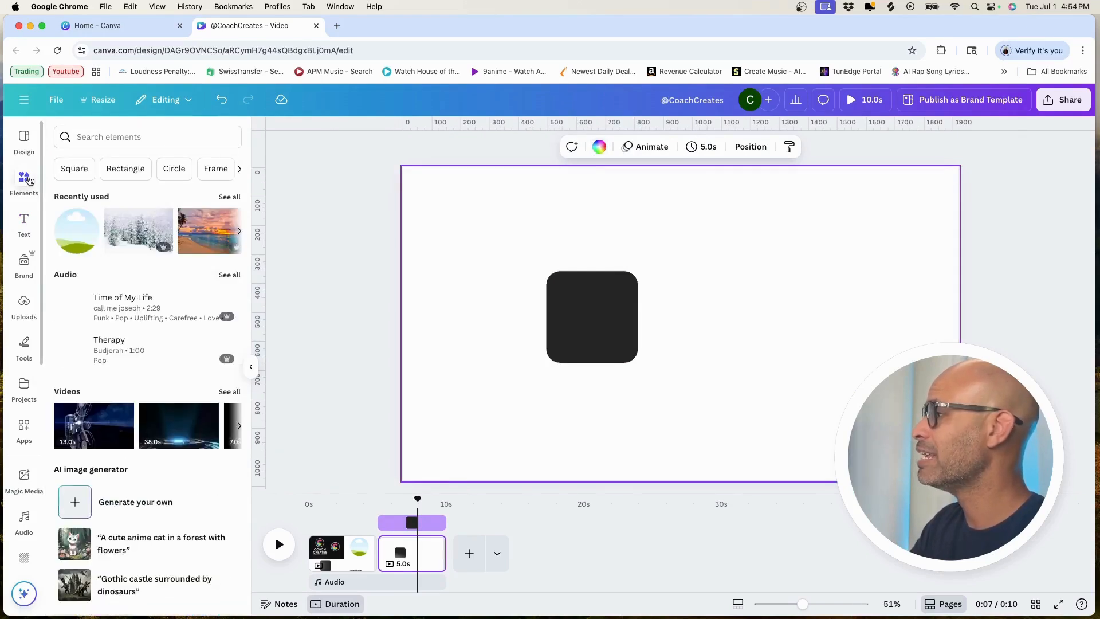
pyautogui.click(202, 232)
pyautogui.moveTo(646, 307); pyautogui.dragTo(562, 275)
pyautogui.moveTo(780, 417); pyautogui.dragTo(958, 536)
pyautogui.moveTo(894, 436); pyautogui.dragTo(894, 393)
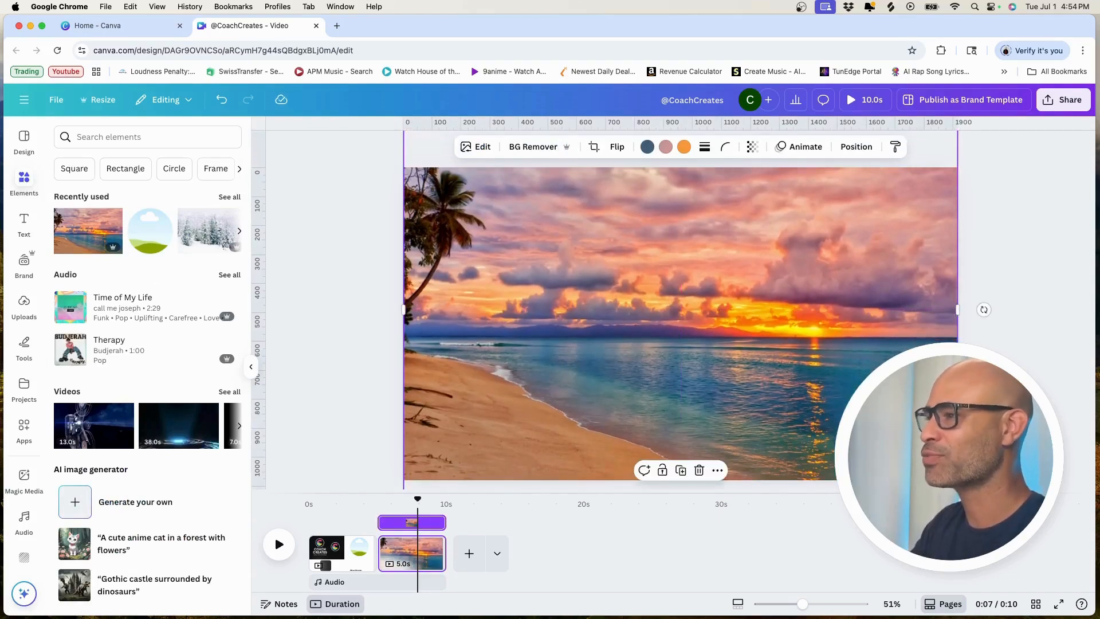
pyautogui.rightClick(787, 353)
pyautogui.click(837, 550)
# Step: Widen the rounded square into a horizontal rectangle and set its outline weight to 20
pyautogui.moveTo(538, 388); pyautogui.dragTo(841, 319)
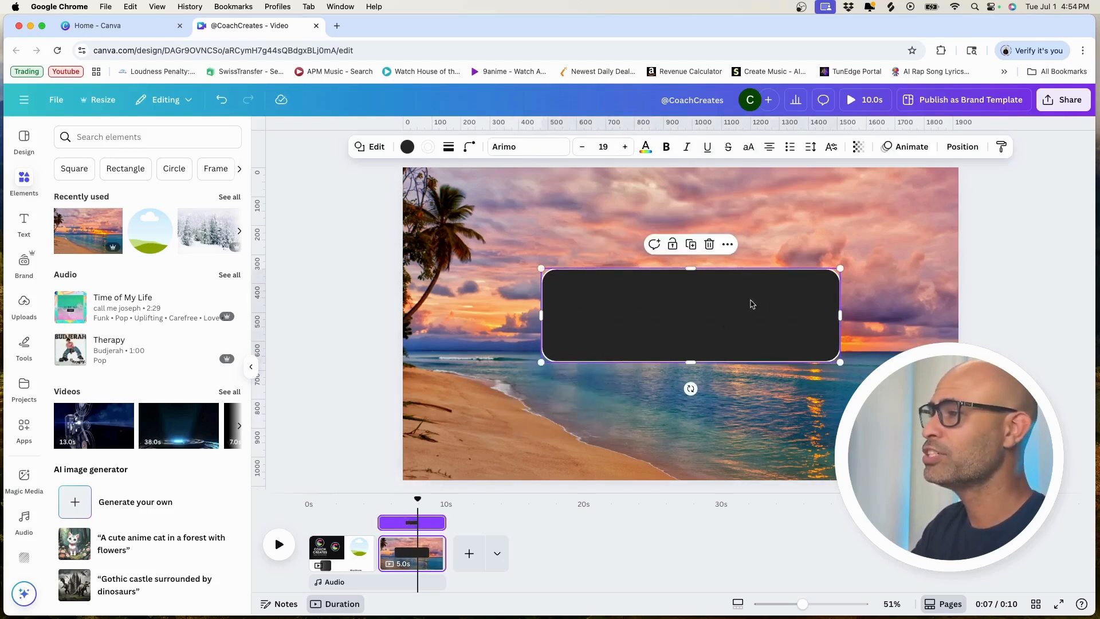
pyautogui.doubleClick(585, 288)
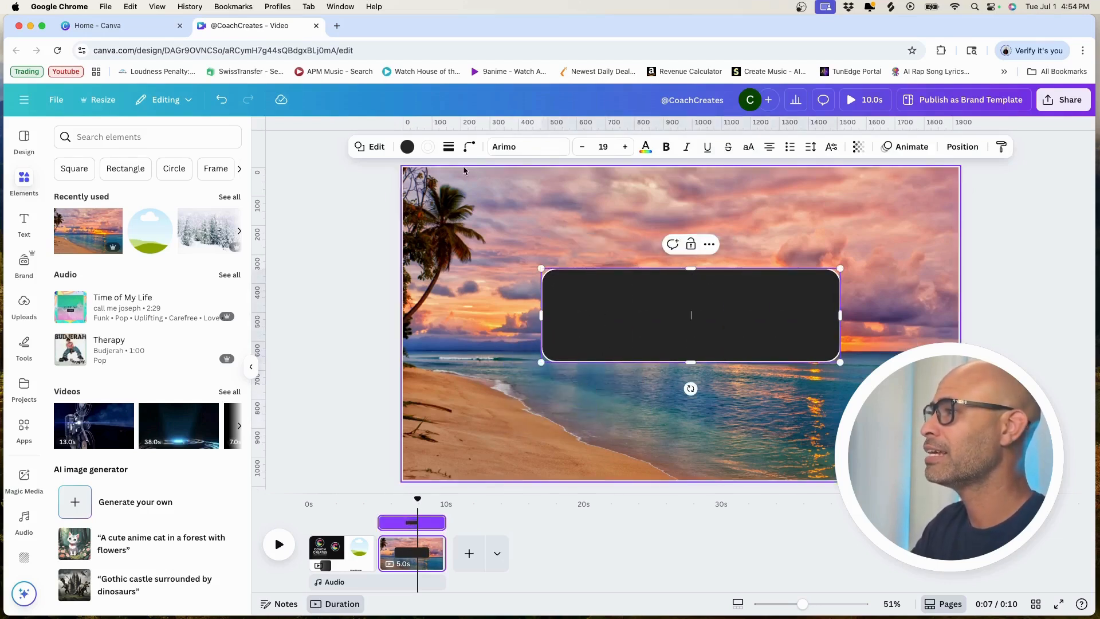
pyautogui.click(427, 148)
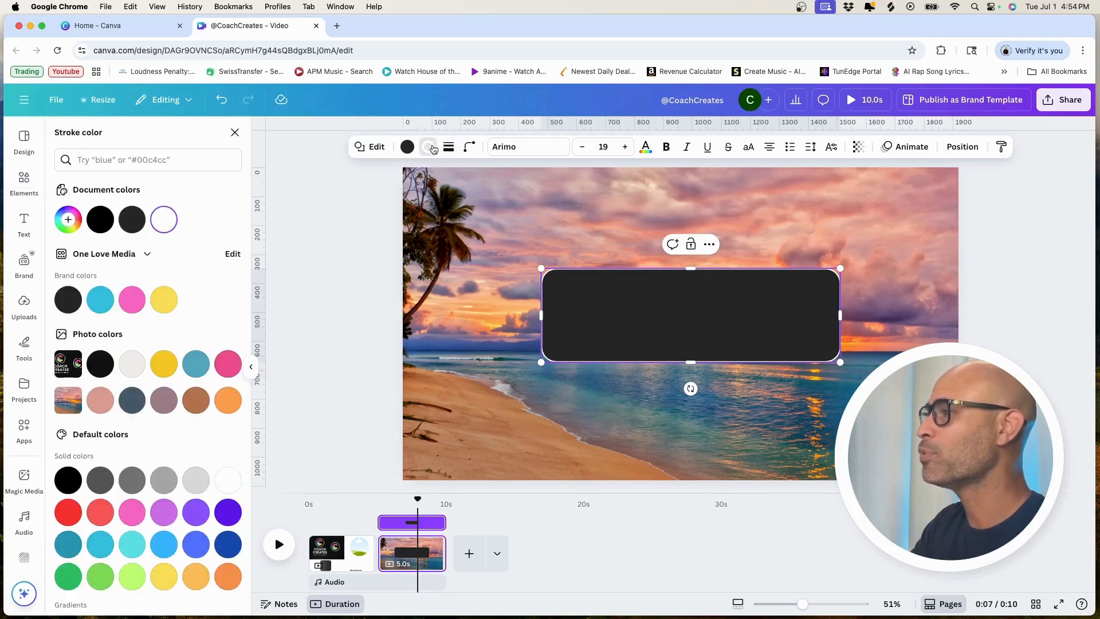
pyautogui.click(449, 147)
pyautogui.moveTo(381, 225); pyautogui.dragTo(399, 237)
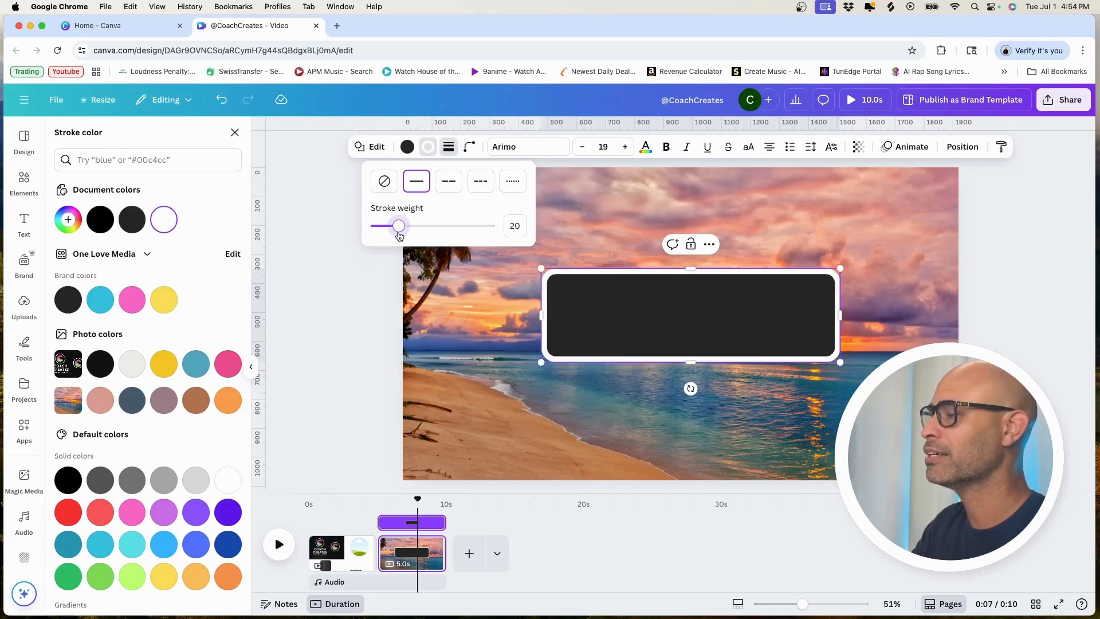
# Step: Remove the rounded rectangle's fill, then reduce its height slightly and centre the hollow outline on the page
pyautogui.click(407, 147)
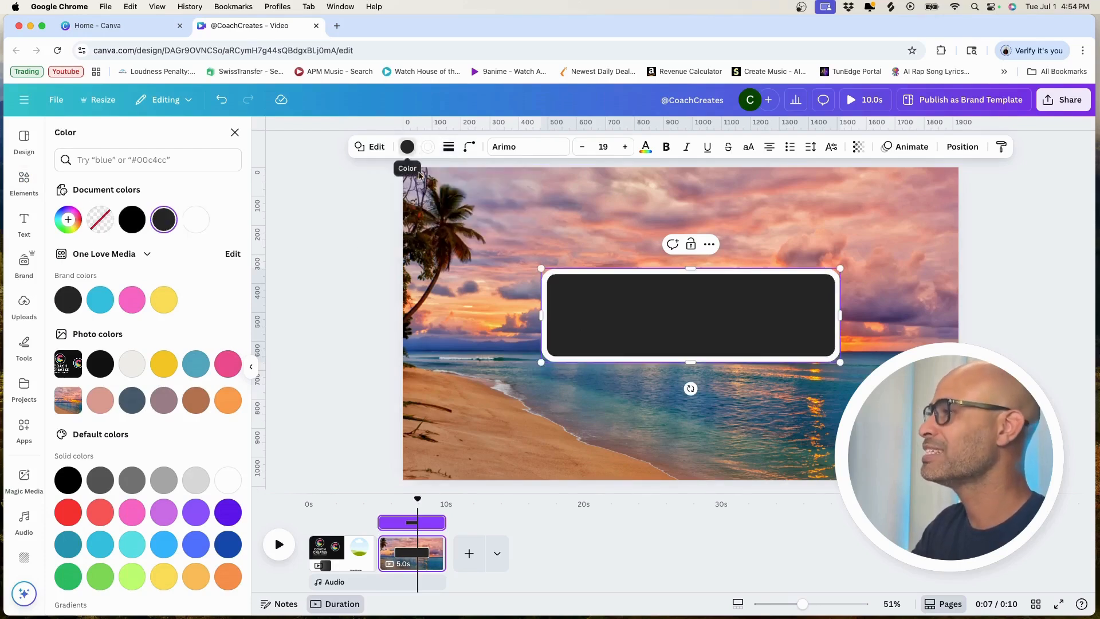
pyautogui.click(98, 217)
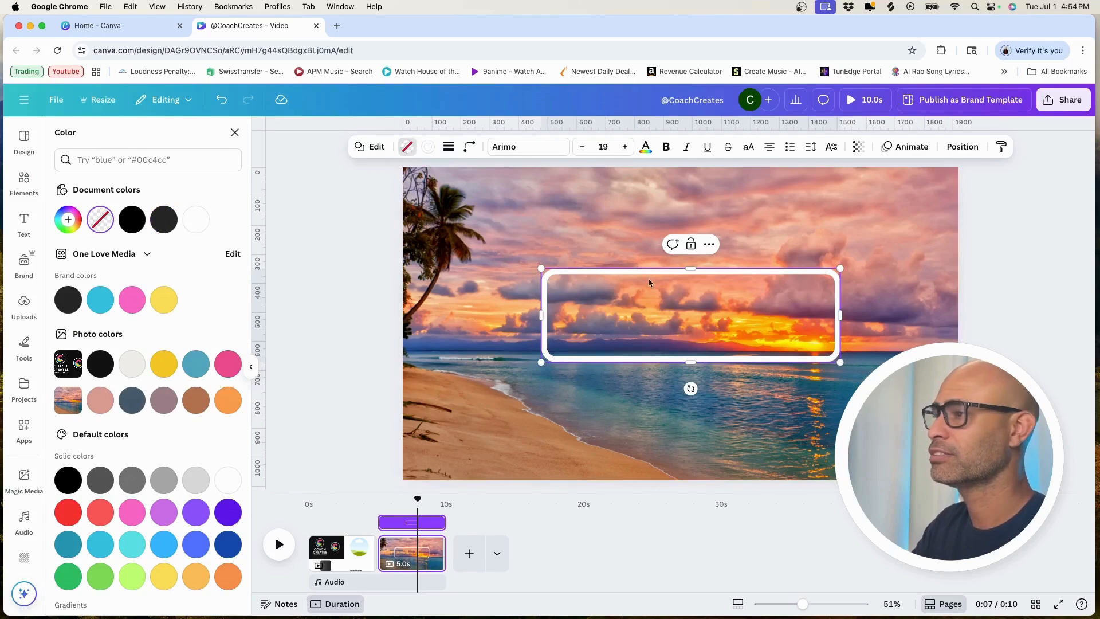
pyautogui.moveTo(796, 301); pyautogui.dragTo(757, 297)
pyautogui.click(486, 276)
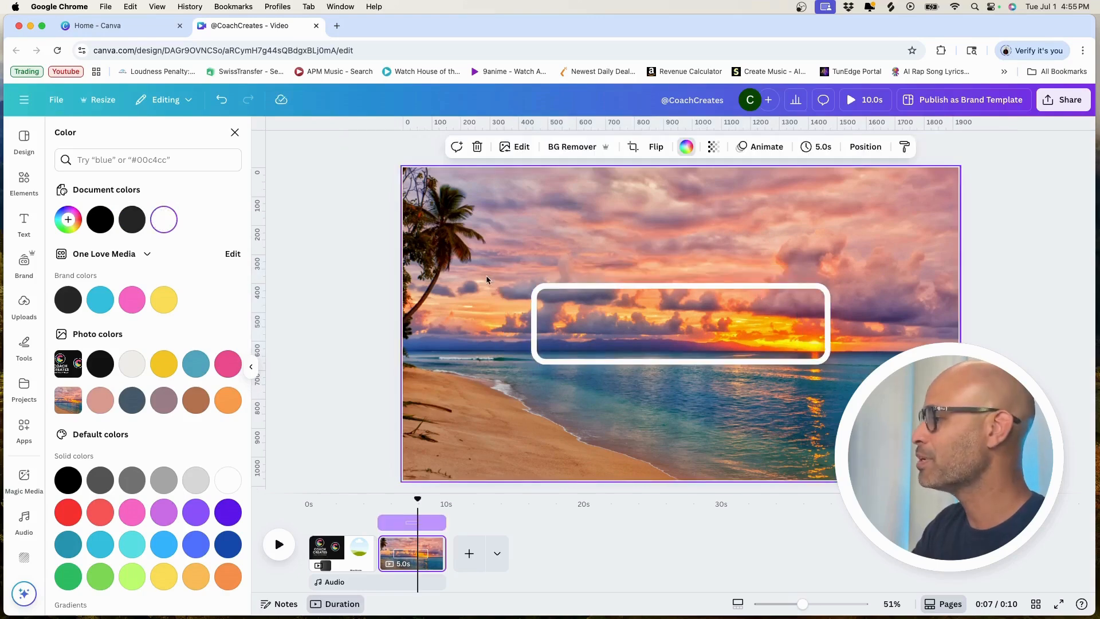
pyautogui.click(349, 546)
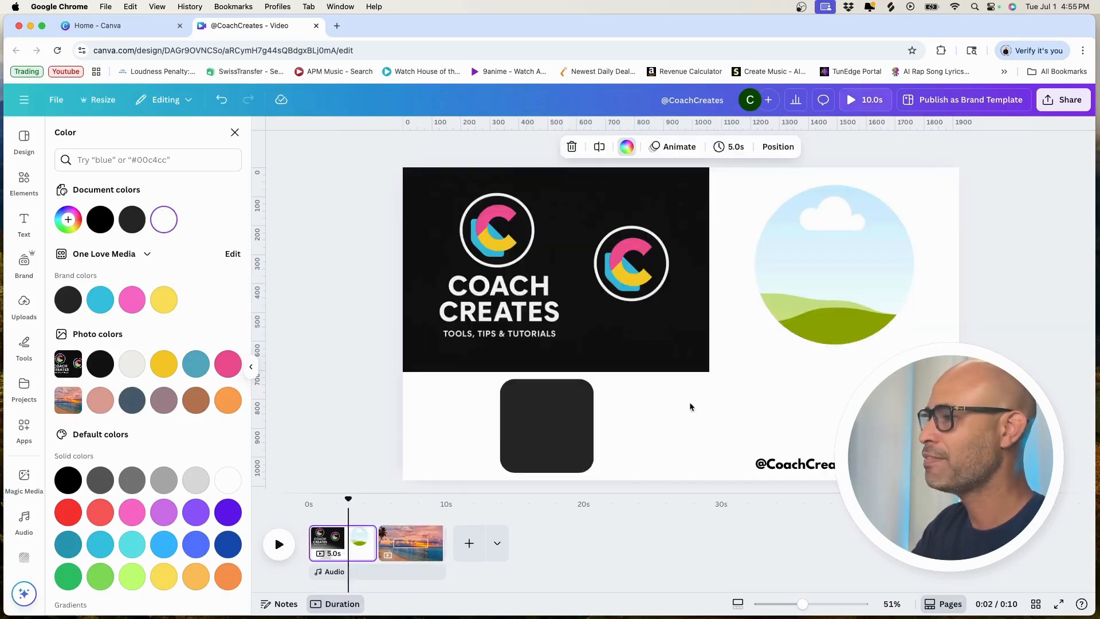
pyautogui.click(779, 465)
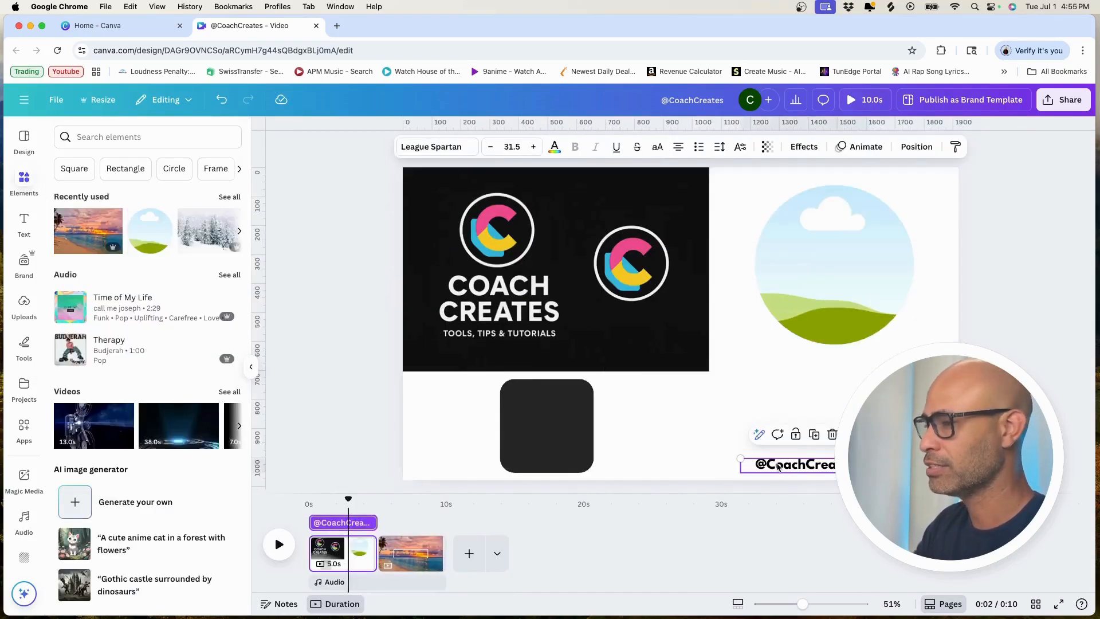
pyautogui.click(416, 552)
pyautogui.write('@CoachCreates')
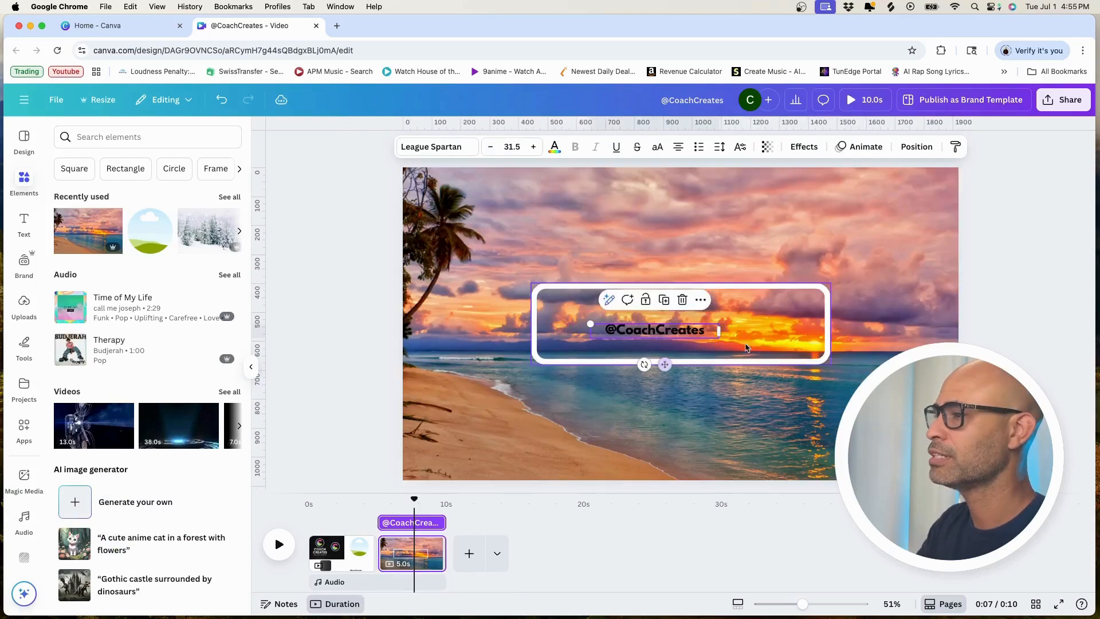
pyautogui.moveTo(591, 326); pyautogui.dragTo(506, 292)
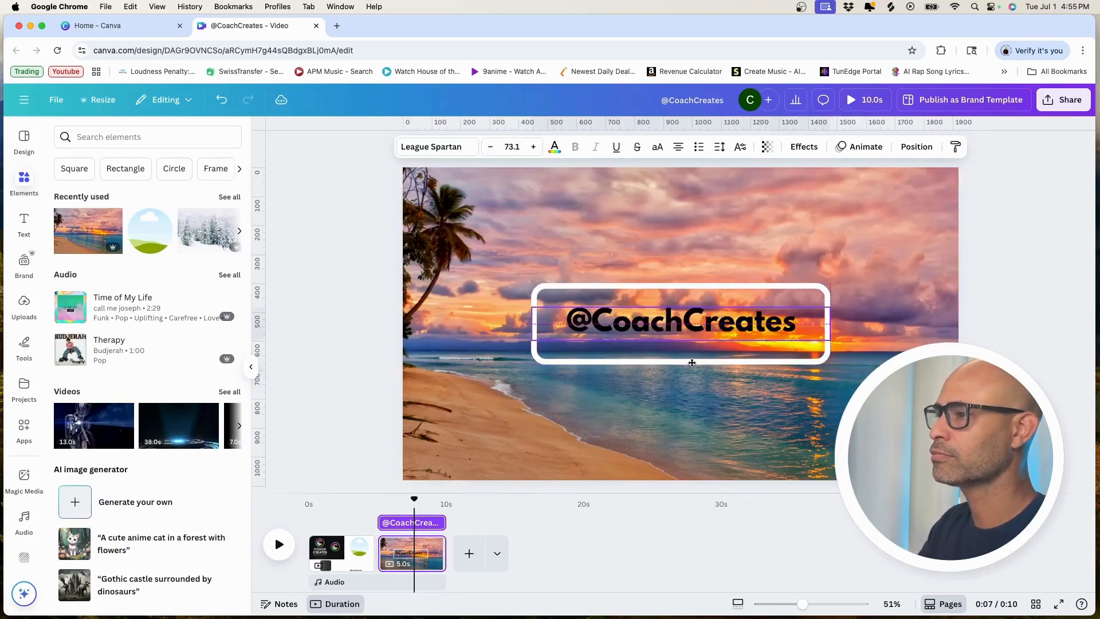
pyautogui.moveTo(690, 362); pyautogui.dragTo(705, 362)
pyautogui.click(554, 146)
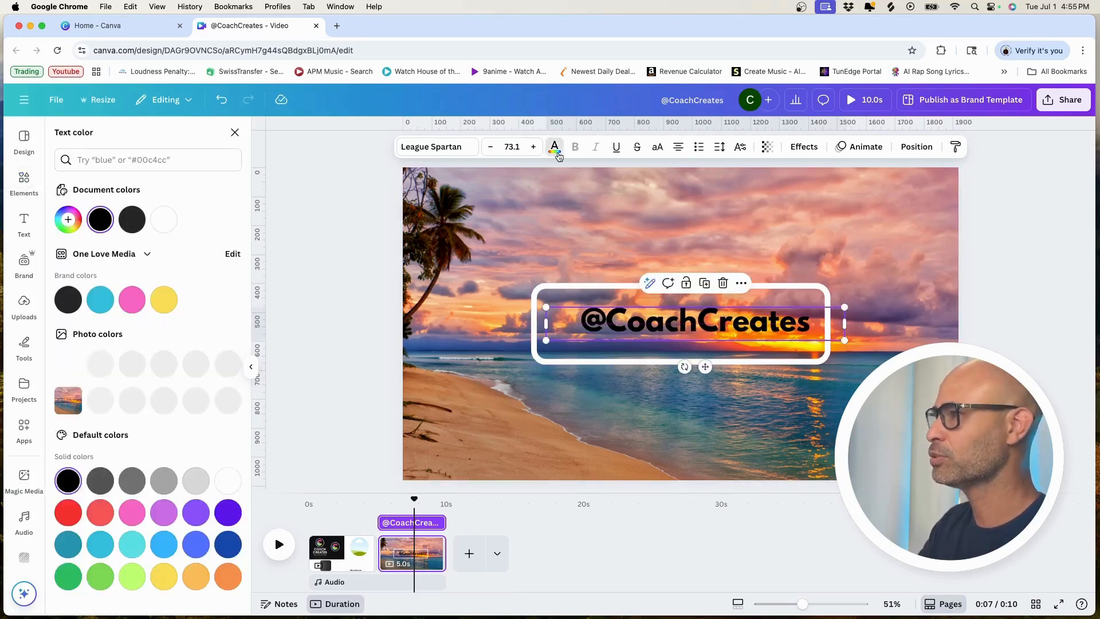
pyautogui.doubleClick(629, 326)
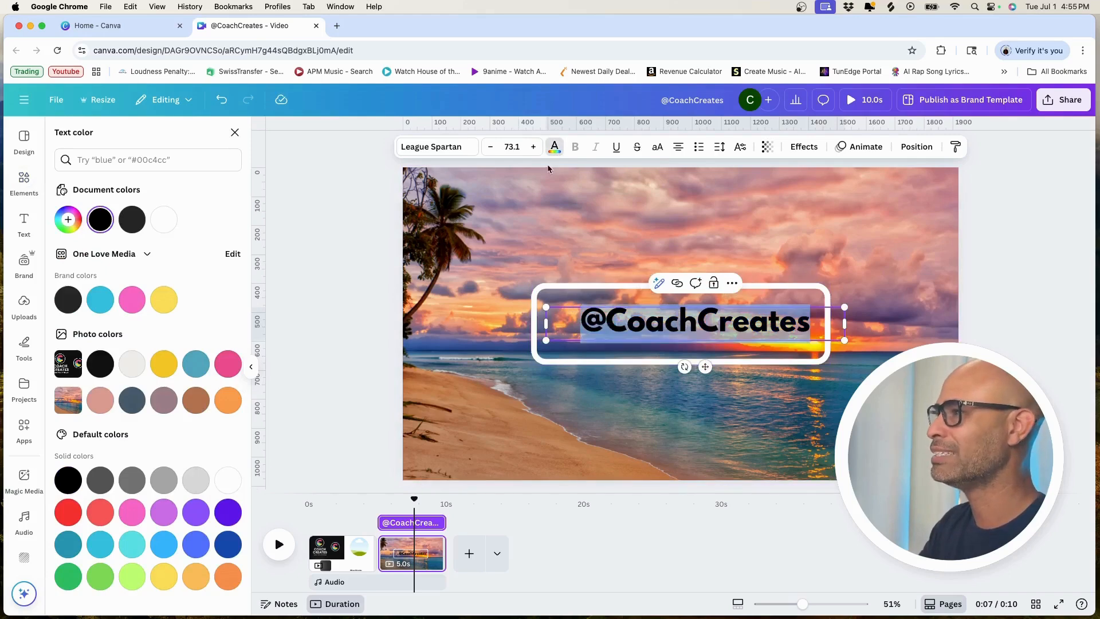
pyautogui.click(555, 248)
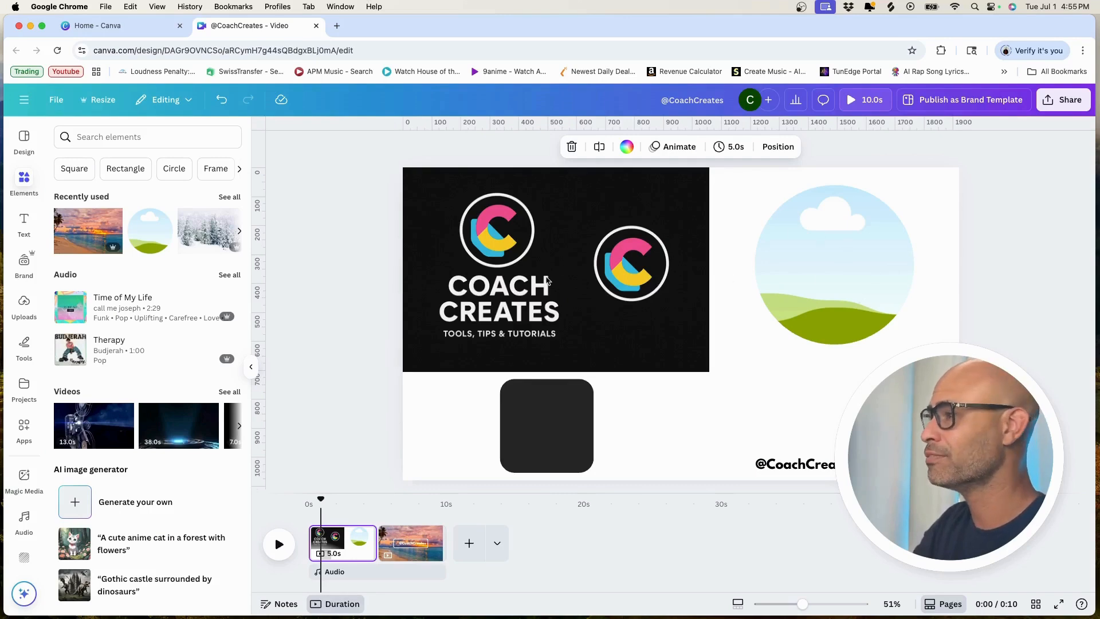
# Step: Place the logo image in the circular frame, then enlarge and reposition it so the round C emblem fills the frame
pyautogui.moveTo(547, 280); pyautogui.dragTo(805, 288)
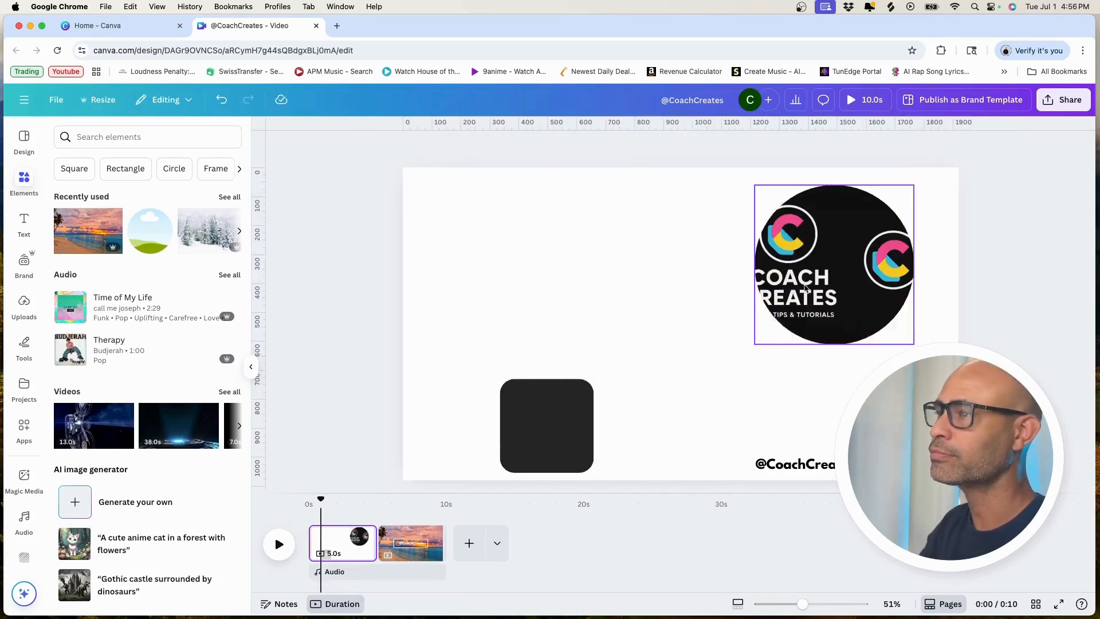
pyautogui.doubleClick(830, 270)
pyautogui.moveTo(714, 187); pyautogui.dragTo(589, 288)
pyautogui.moveTo(591, 346); pyautogui.dragTo(466, 552)
pyautogui.moveTo(955, 451); pyautogui.dragTo(1034, 503)
pyautogui.moveTo(916, 313); pyautogui.dragTo(870, 288)
pyautogui.click(990, 349)
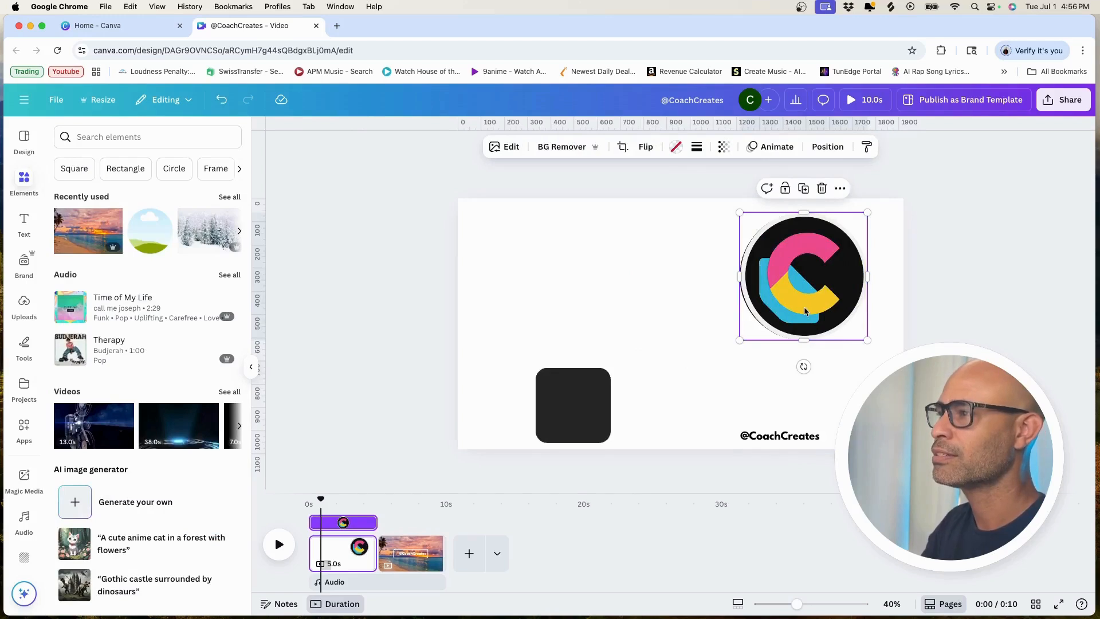
pyautogui.doubleClick(741, 278)
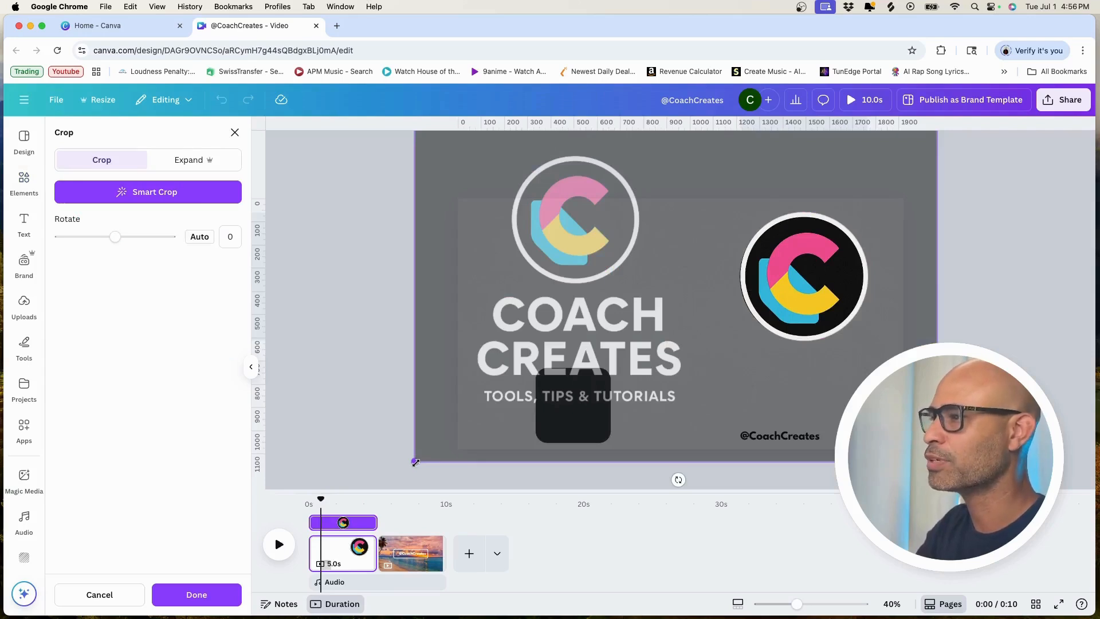
pyautogui.click(771, 263)
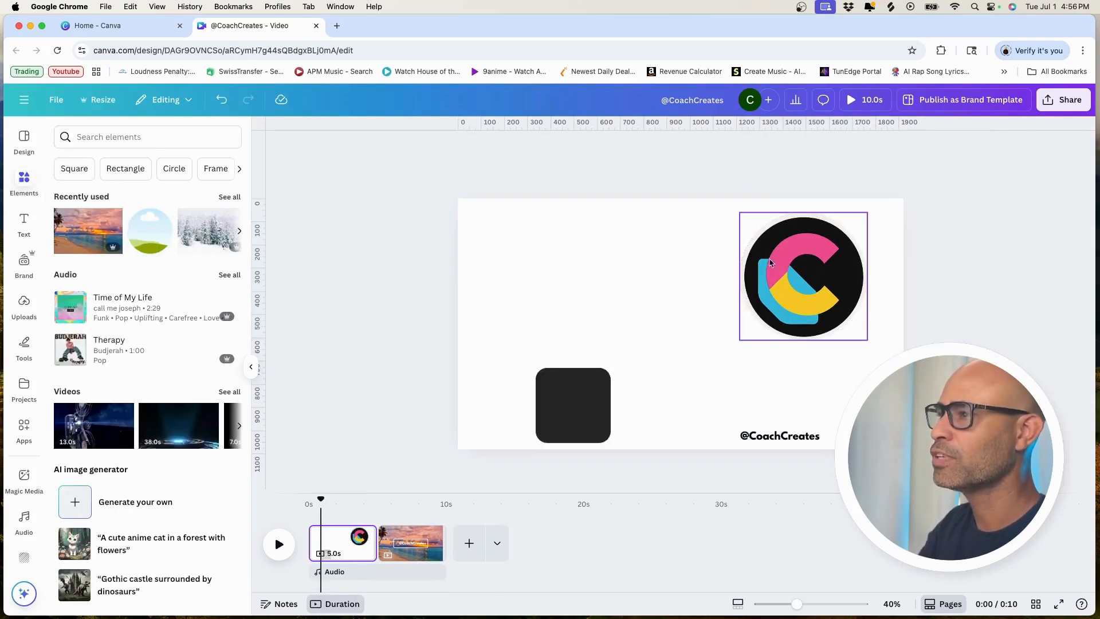
# Step: Copy the framed C logo onto the beach page, shrink it and centre it over the white outline's left end
pyautogui.click(773, 293)
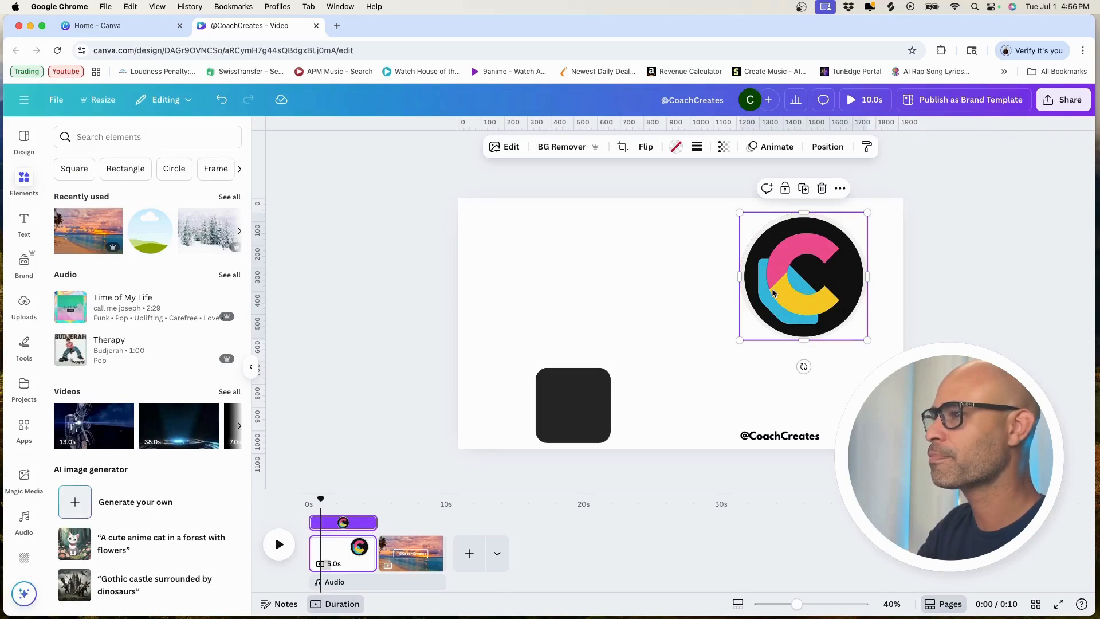
pyautogui.click(407, 552)
pyautogui.press('super+v')
pyautogui.moveTo(840, 280); pyautogui.dragTo(596, 332)
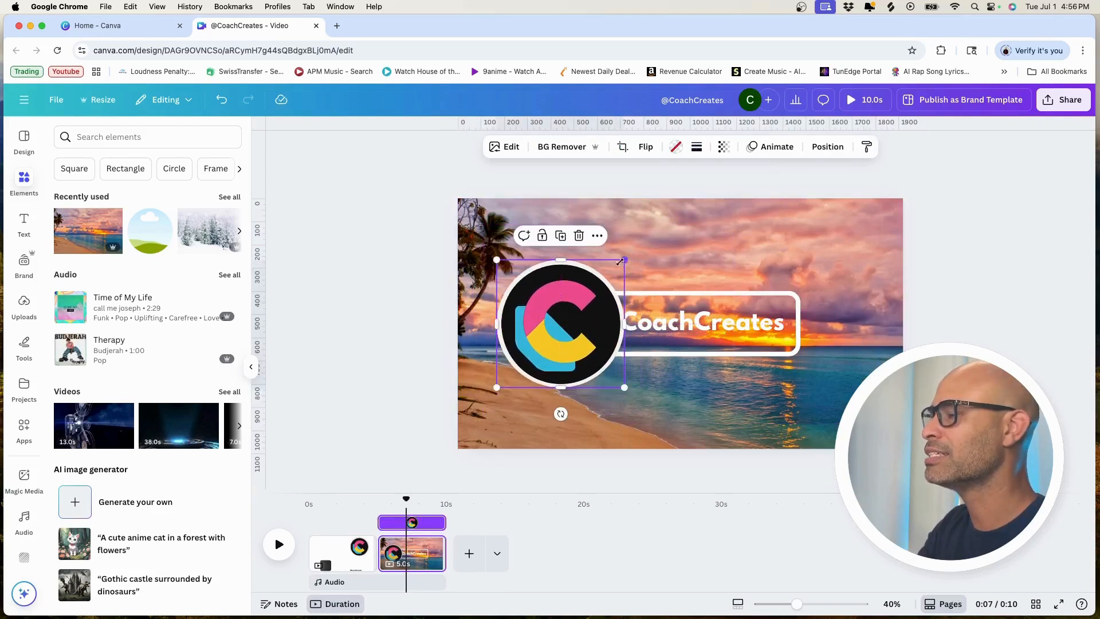
pyautogui.moveTo(624, 264); pyautogui.dragTo(565, 322)
pyautogui.moveTo(539, 357); pyautogui.dragTo(568, 332)
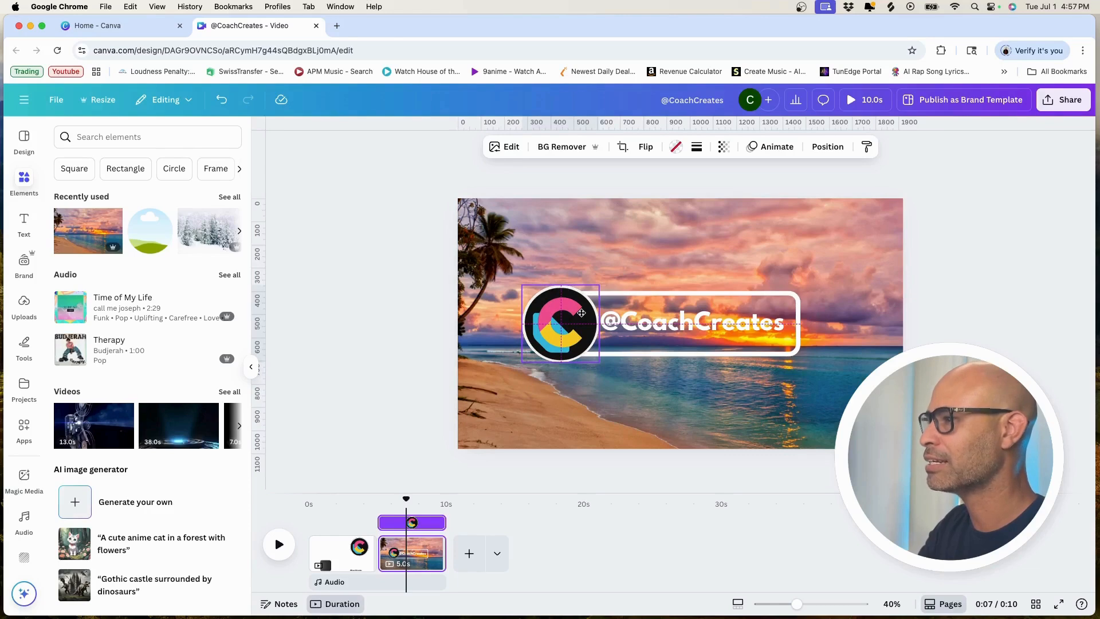
pyautogui.moveTo(582, 313); pyautogui.dragTo(582, 313)
# Step: Give the logo on the beach page a solid white stroke with a weight of 19
pyautogui.click(697, 147)
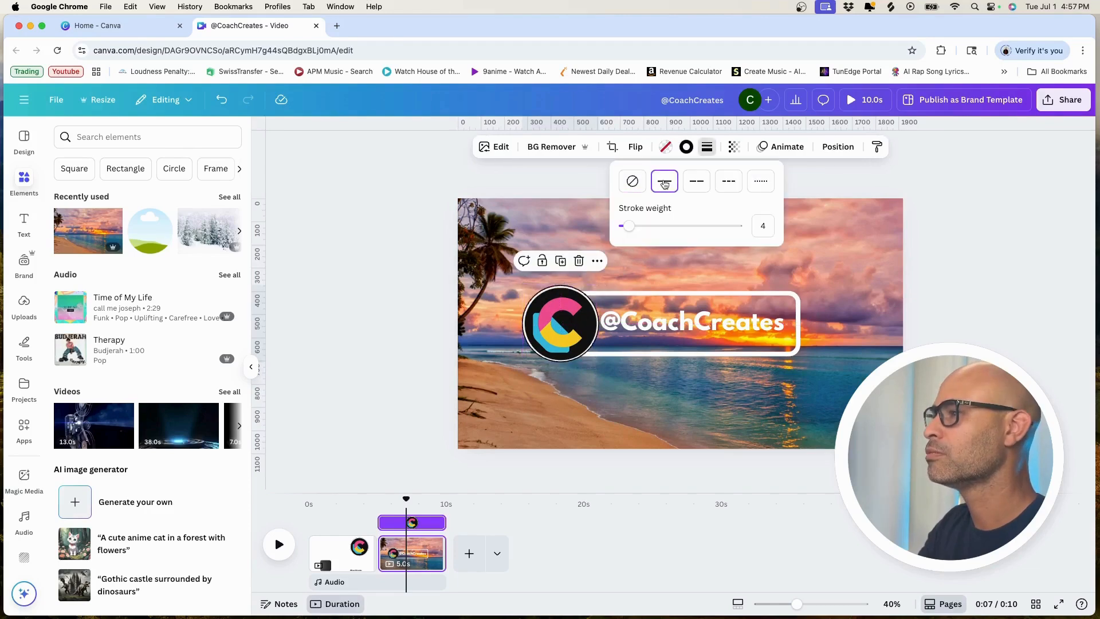
pyautogui.click(687, 150)
pyautogui.click(163, 224)
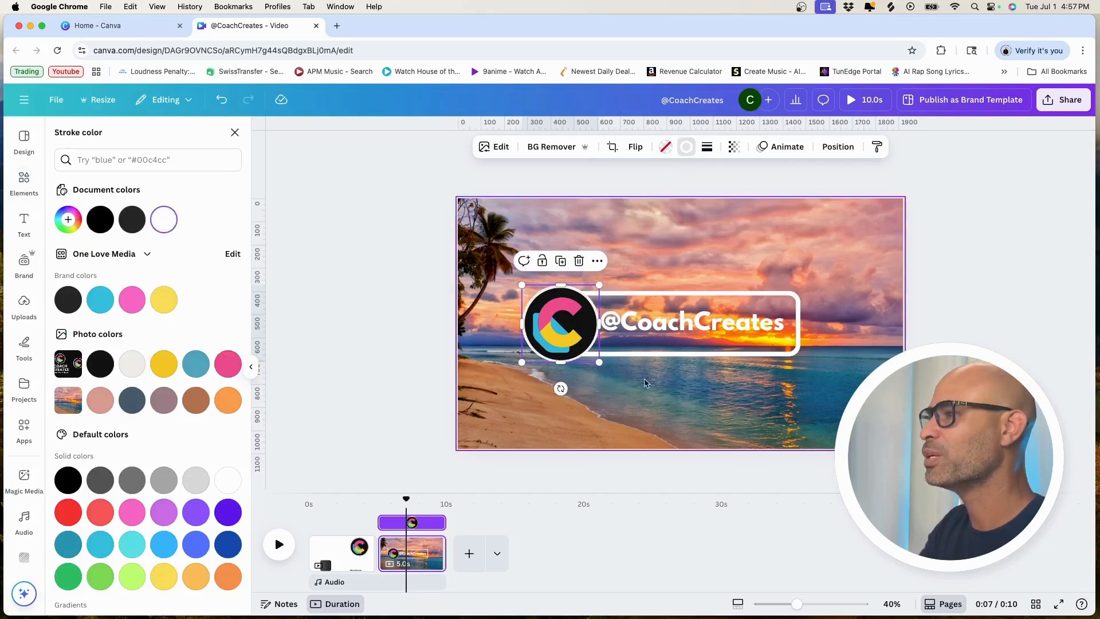
pyautogui.click(714, 152)
pyautogui.moveTo(635, 226); pyautogui.dragTo(656, 228)
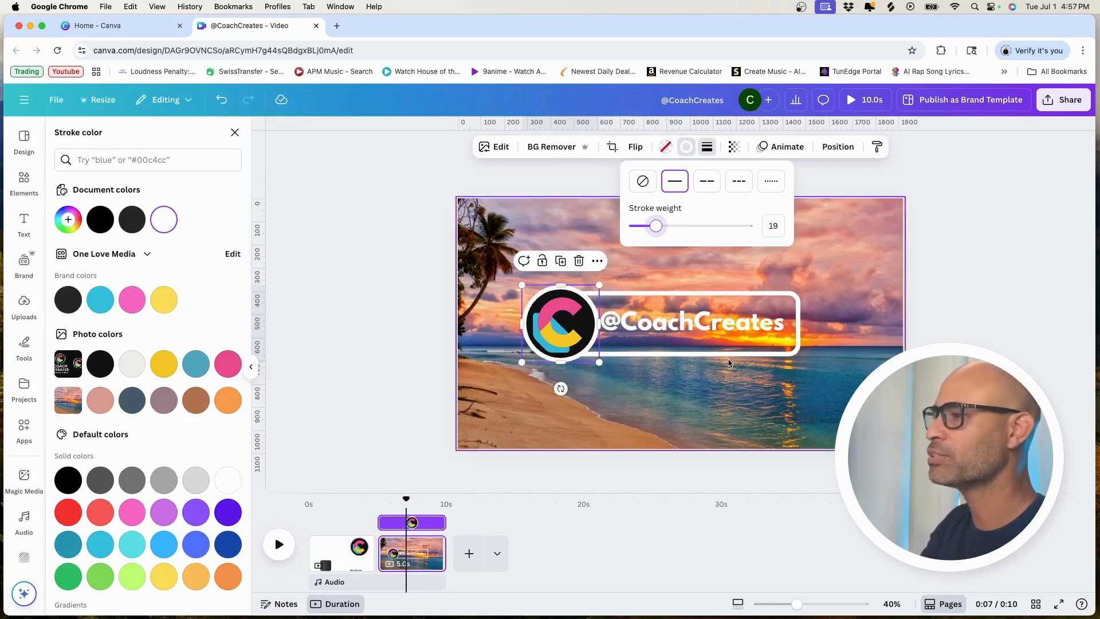
pyautogui.click(800, 324)
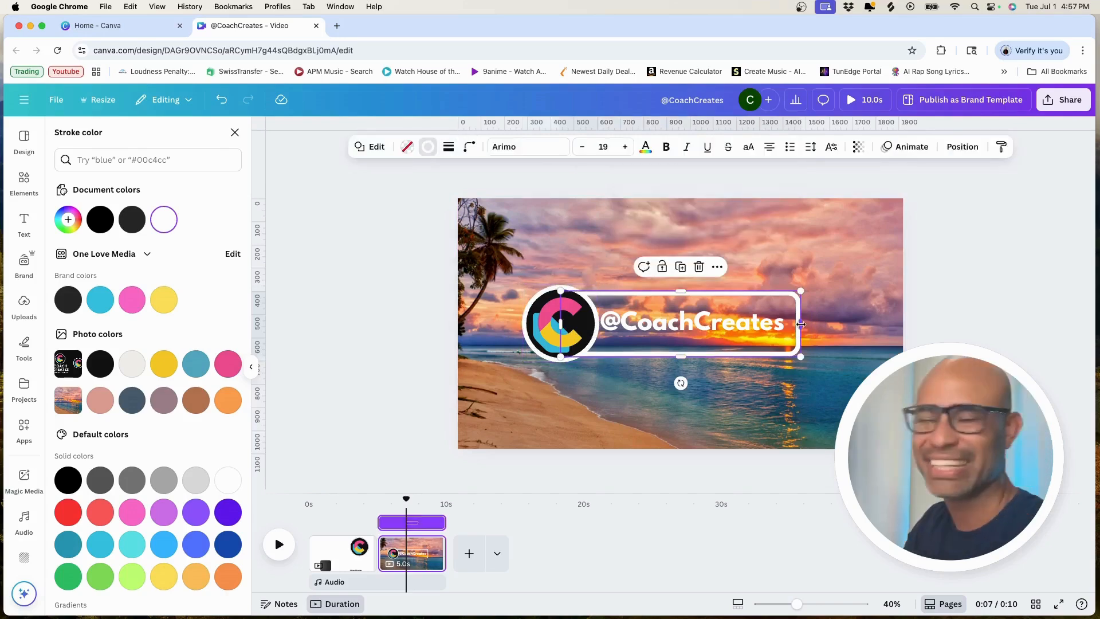
pyautogui.moveTo(801, 324)
pyautogui.mouseDown()
pyautogui.moveTo(816, 325)
pyautogui.moveTo(757, 327)
pyautogui.moveTo(767, 325)
pyautogui.mouseUp()
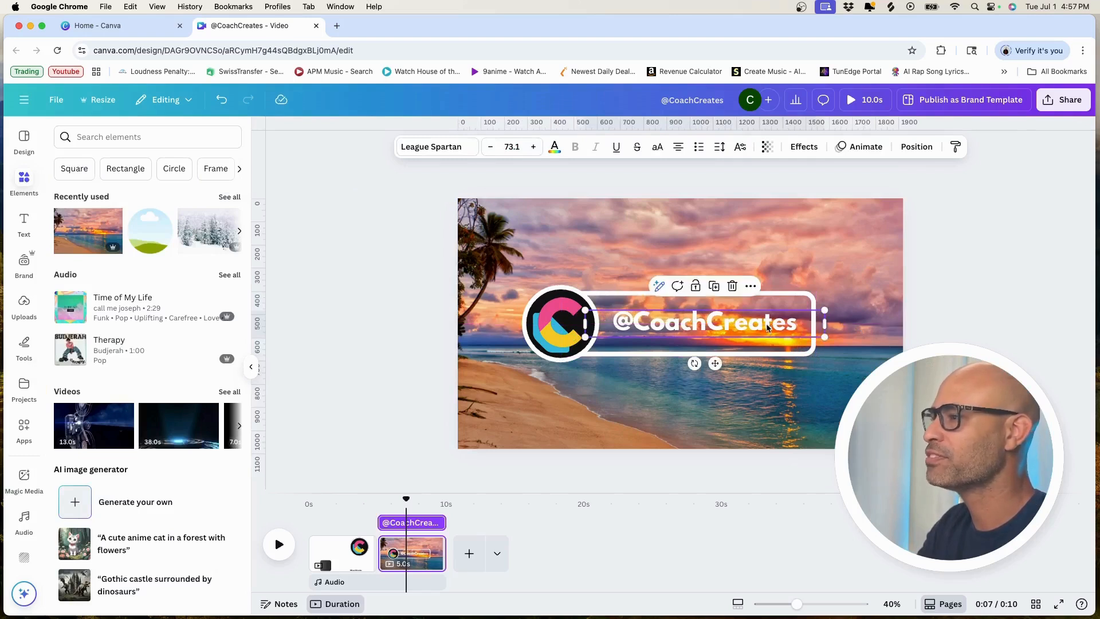
pyautogui.click(814, 237)
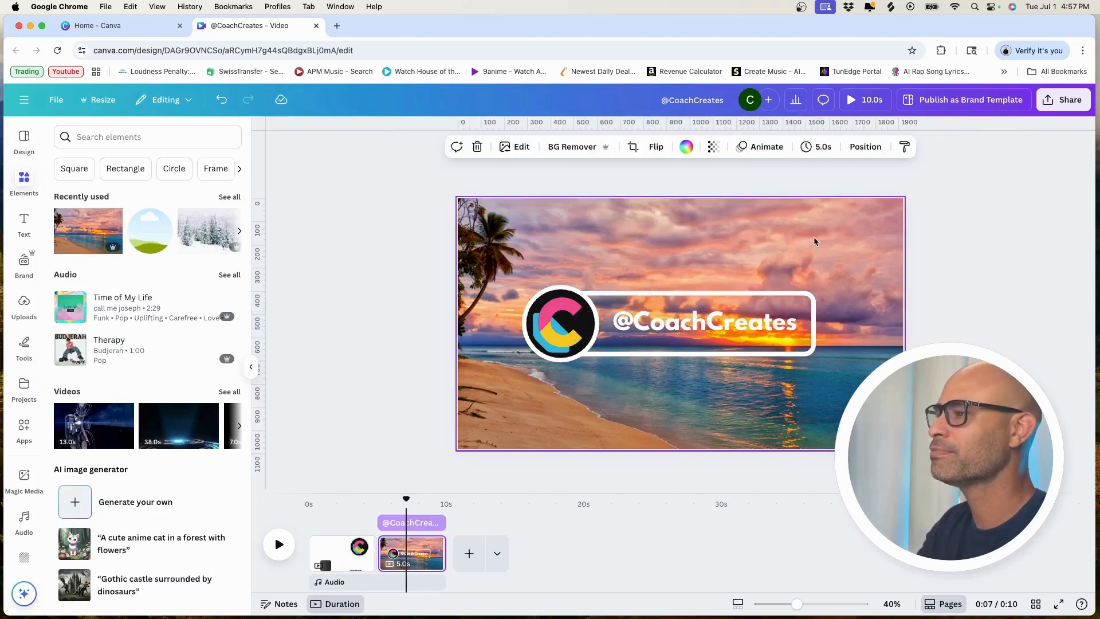
pyautogui.click(677, 322)
pyautogui.moveTo(675, 322); pyautogui.dragTo(674, 322)
pyautogui.click(758, 261)
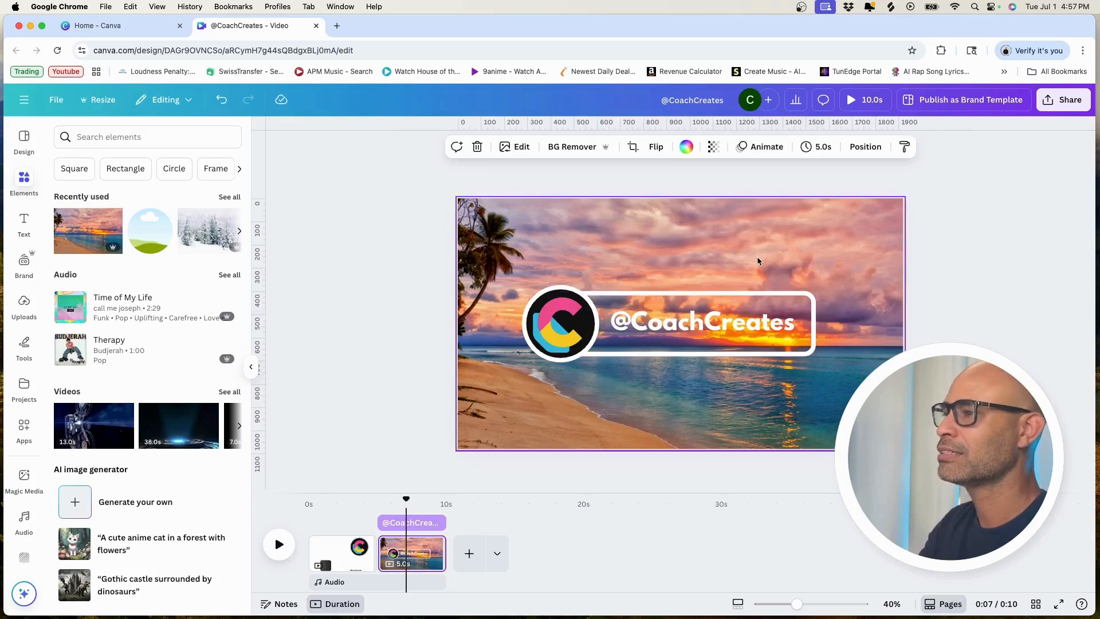
# Step: Apply the Pop animation to the beach page logo for both enter and exit
pyautogui.click(569, 331)
pyautogui.click(783, 147)
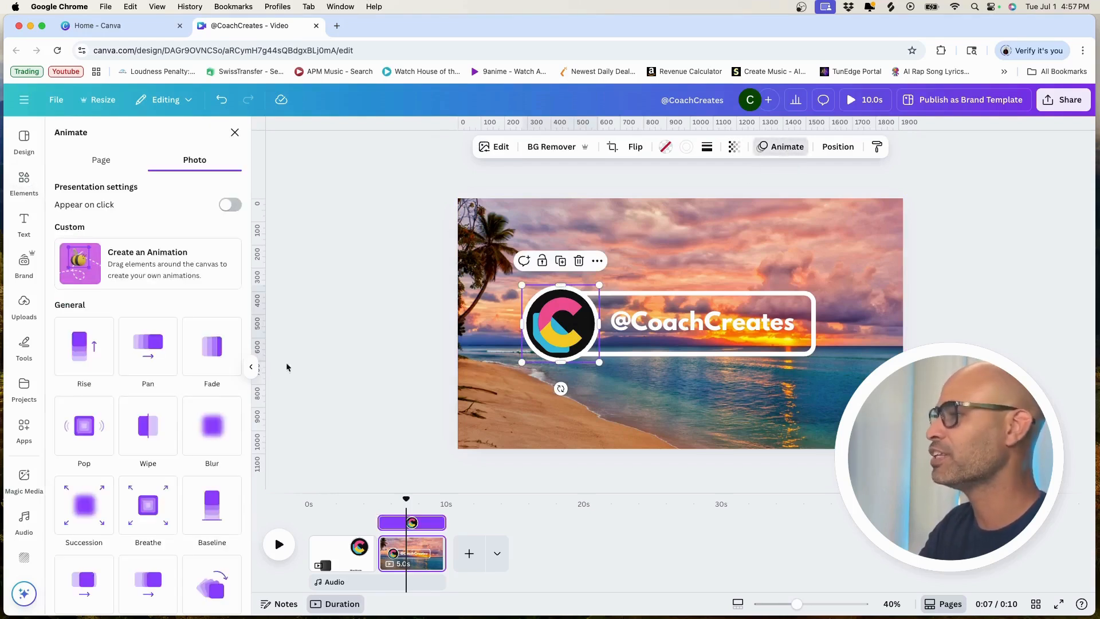
pyautogui.click(91, 434)
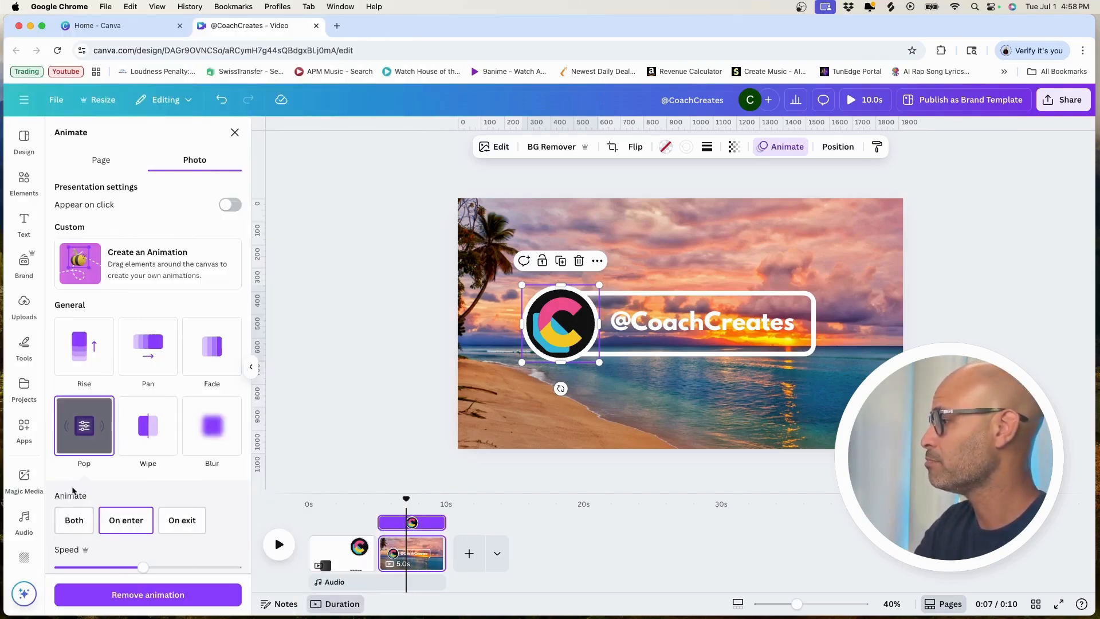
pyautogui.scroll(-3, 73, 491)
pyautogui.click(74, 363)
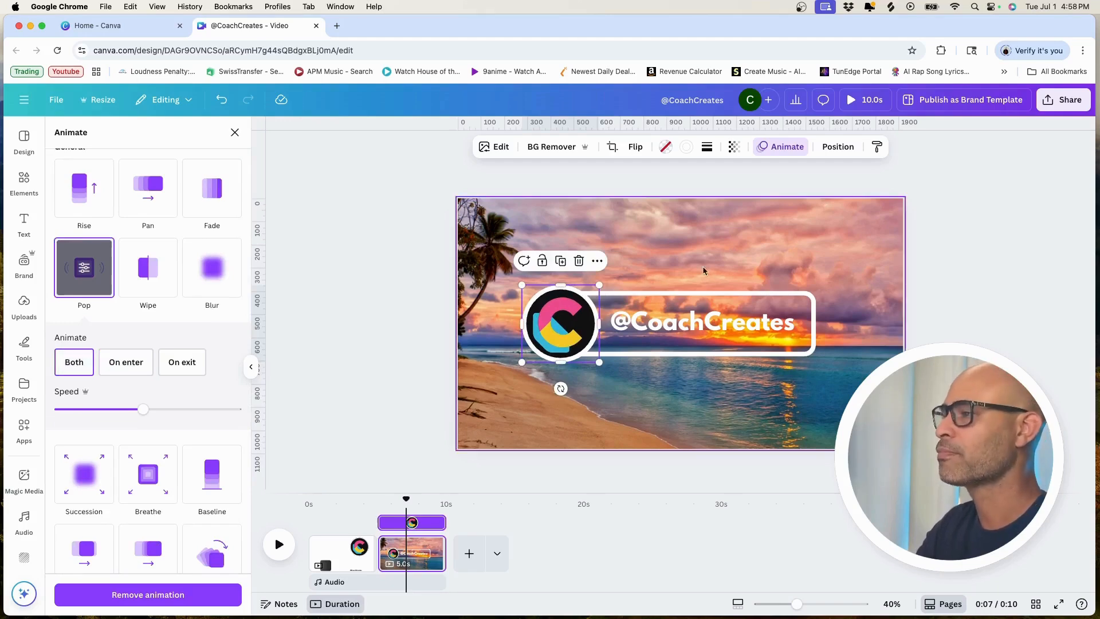
# Step: Apply the Wipe animation to the white outline for both enter and exit
pyautogui.click(711, 294)
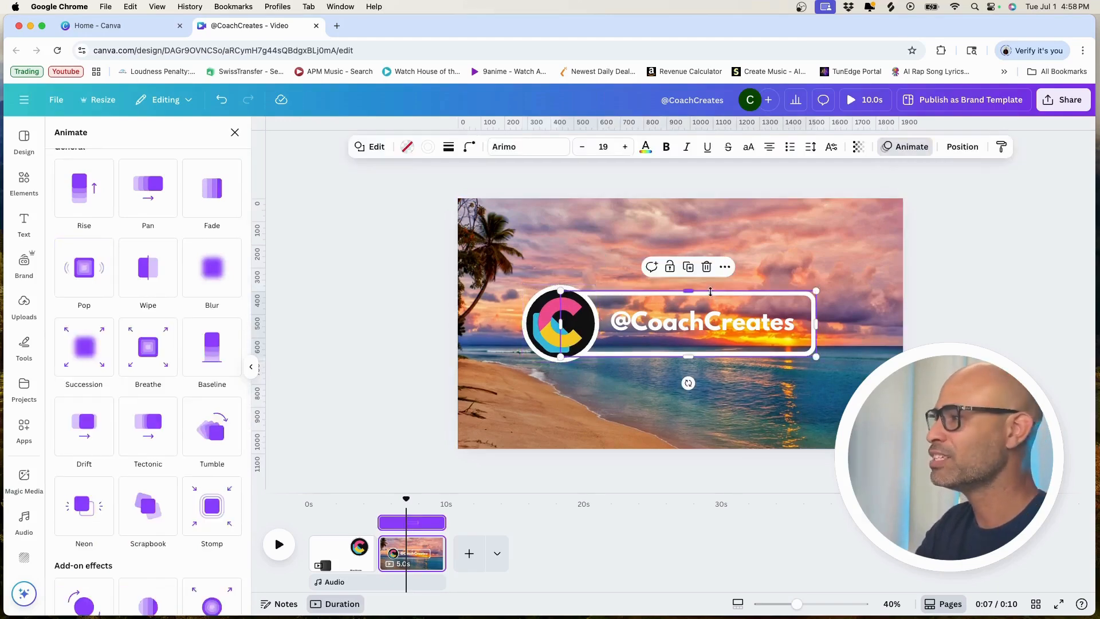
pyautogui.click(155, 270)
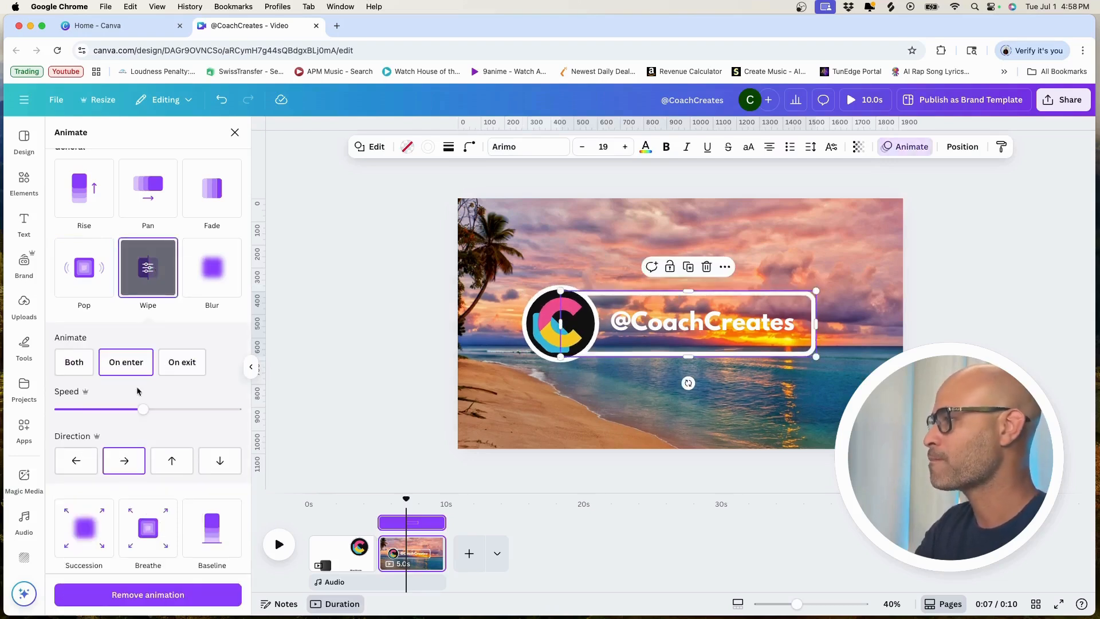
pyautogui.click(74, 364)
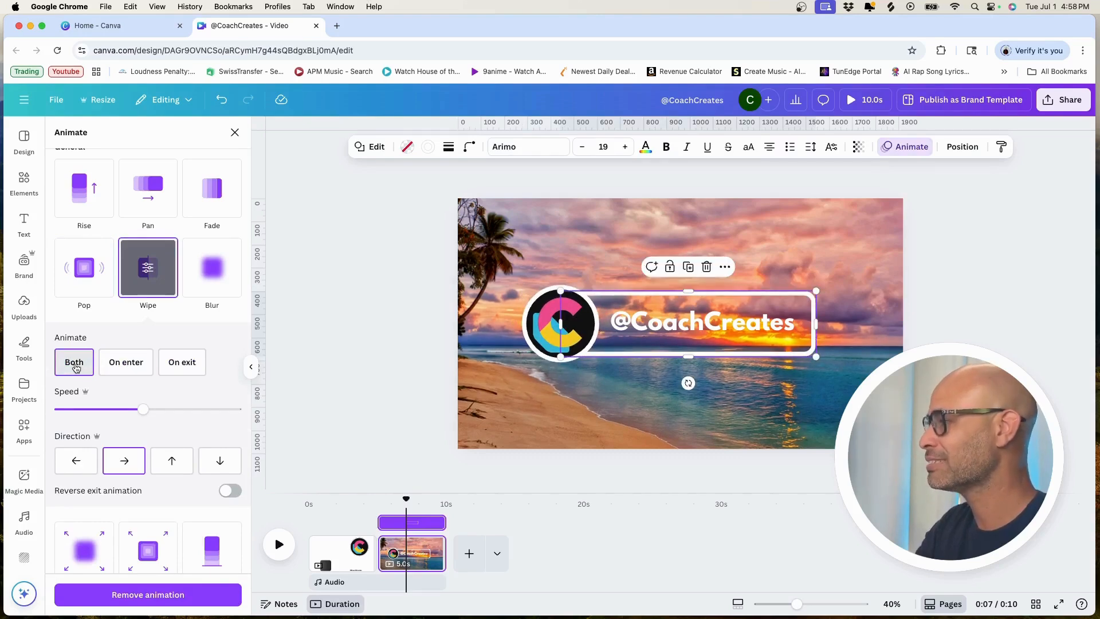
pyautogui.click(714, 328)
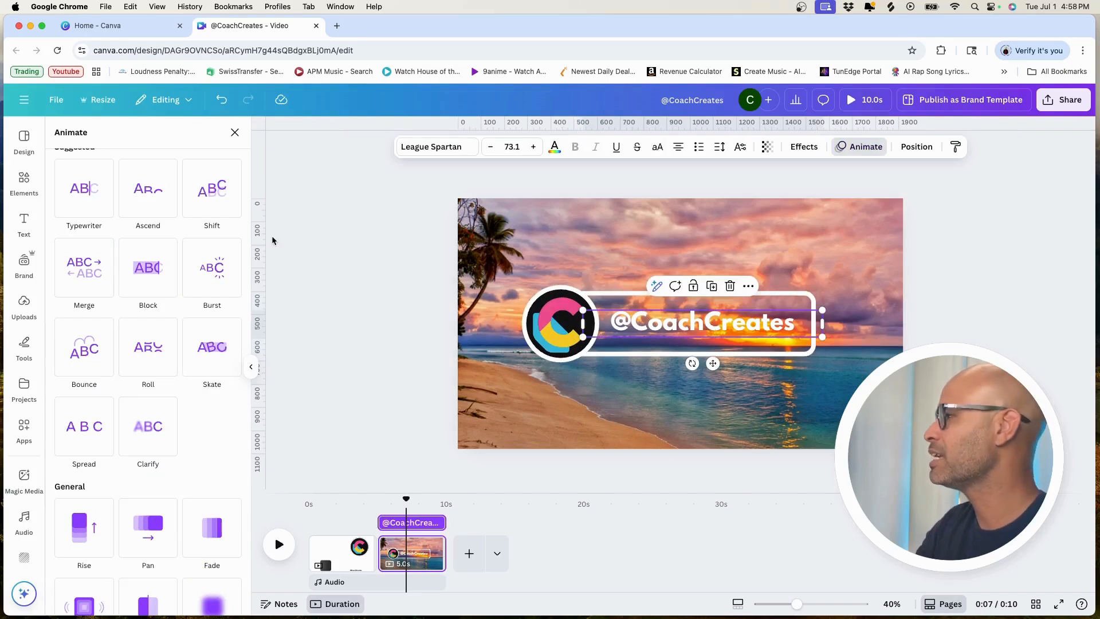
pyautogui.click(82, 285)
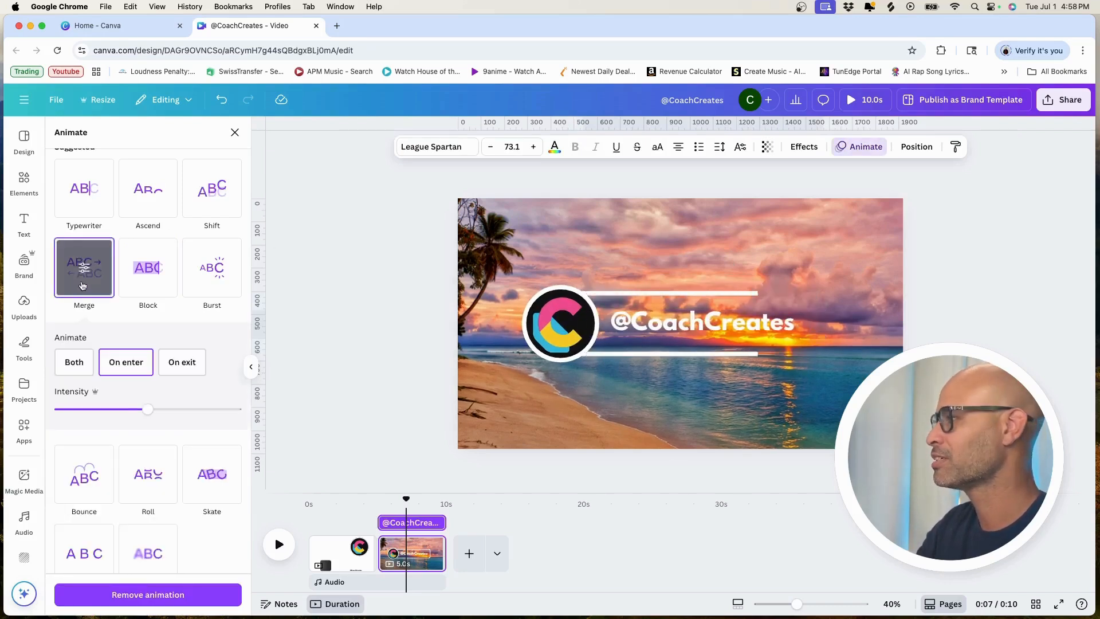
pyautogui.click(77, 366)
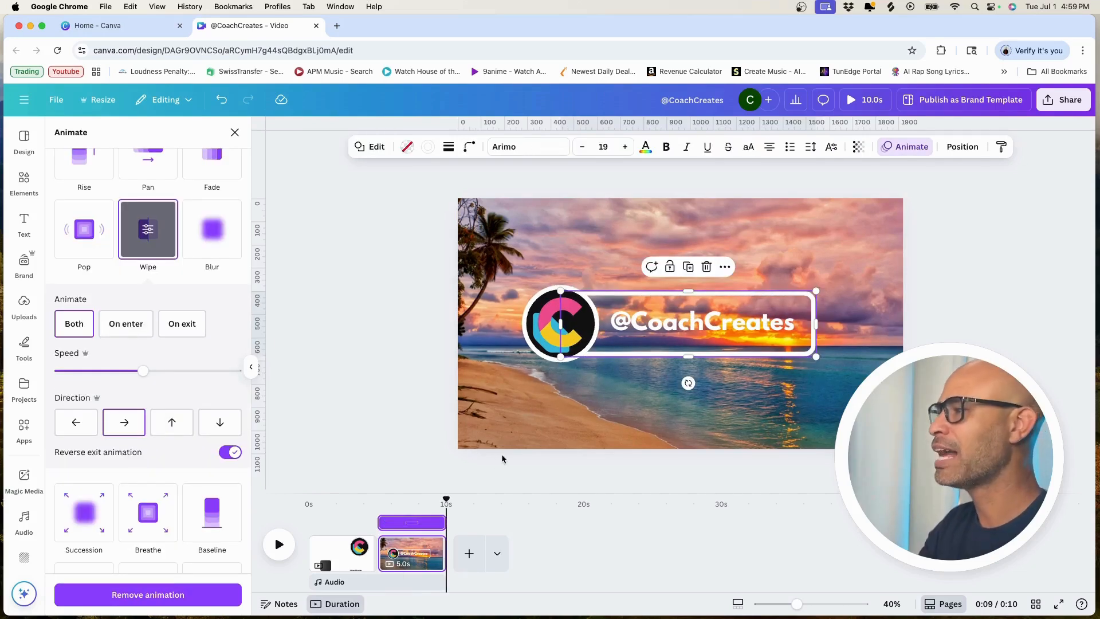
pyautogui.click(429, 423)
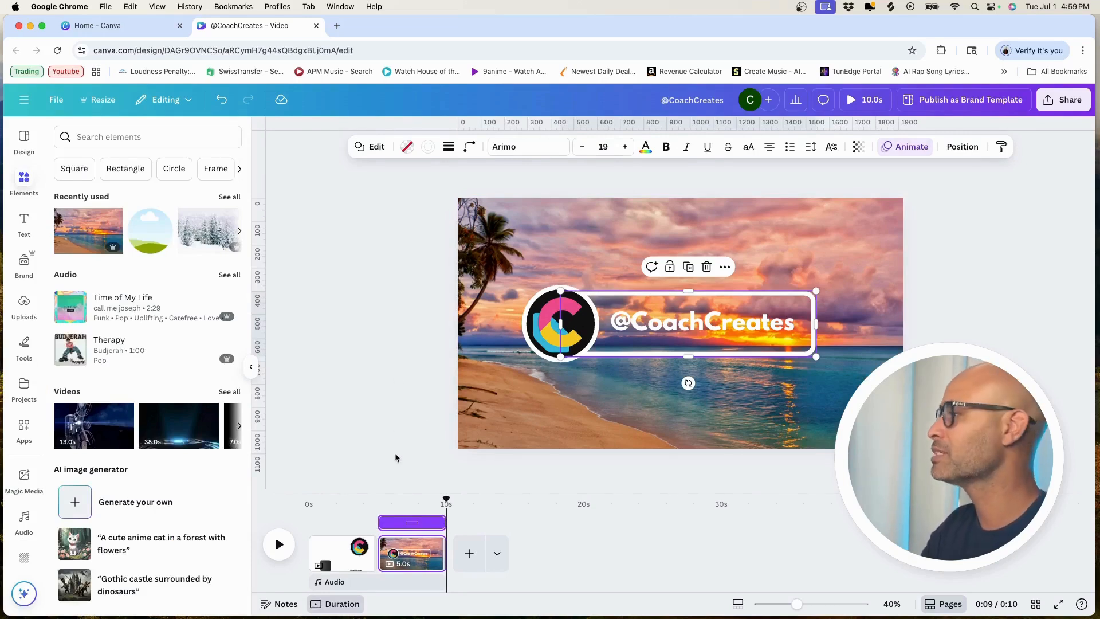
# Step: Add a blank page after the beach page
pyautogui.click(338, 550)
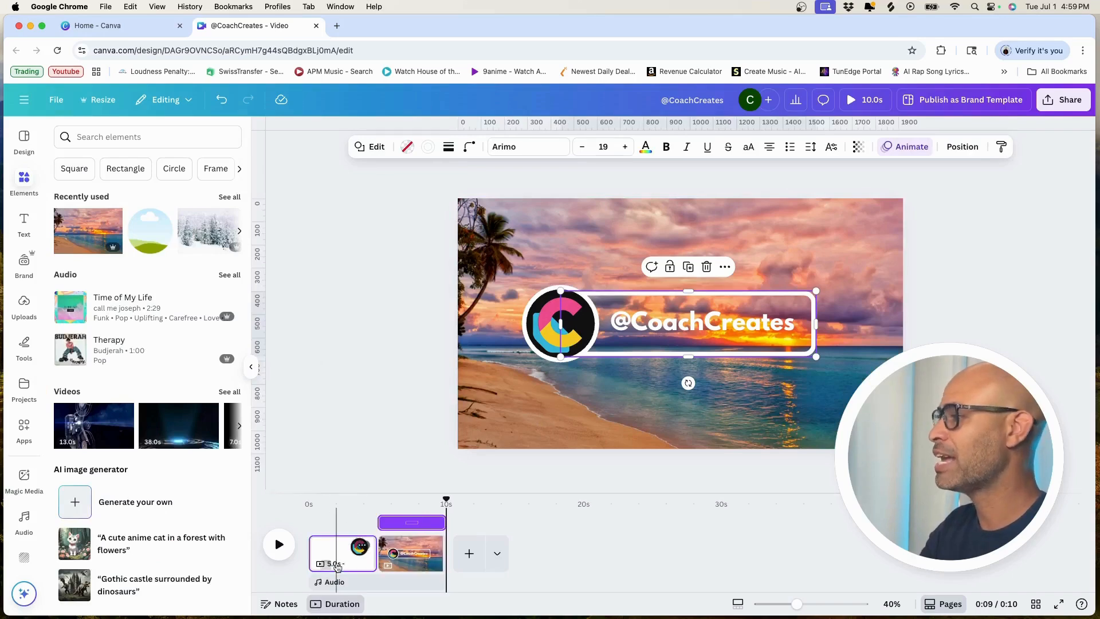
pyautogui.click(553, 397)
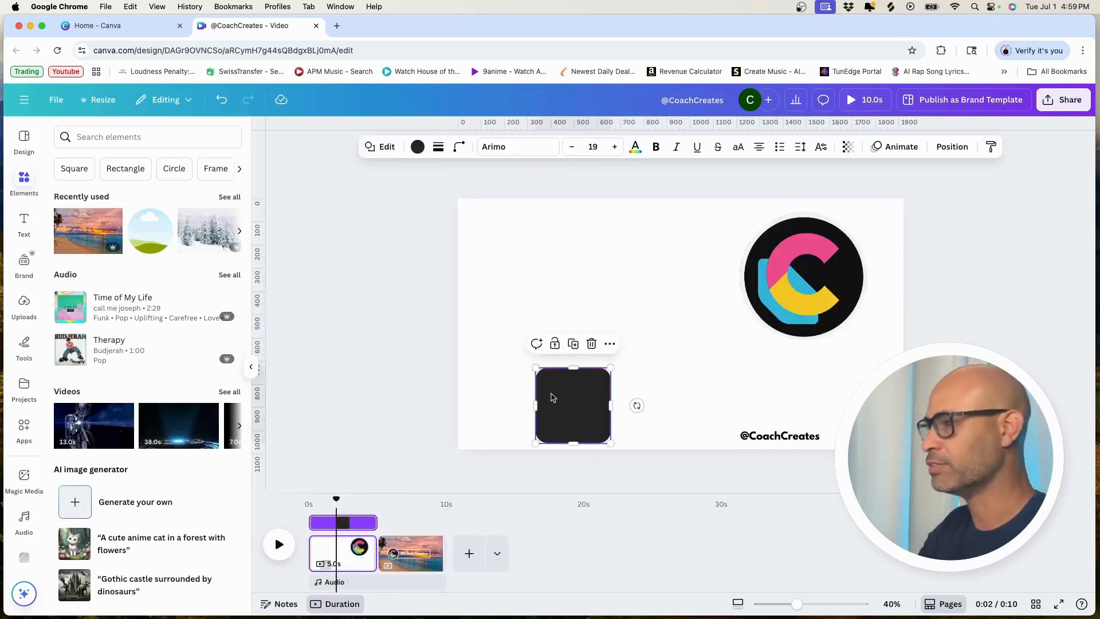
pyautogui.click(414, 552)
pyautogui.click(465, 542)
pyautogui.click(402, 544)
pyautogui.click(498, 263)
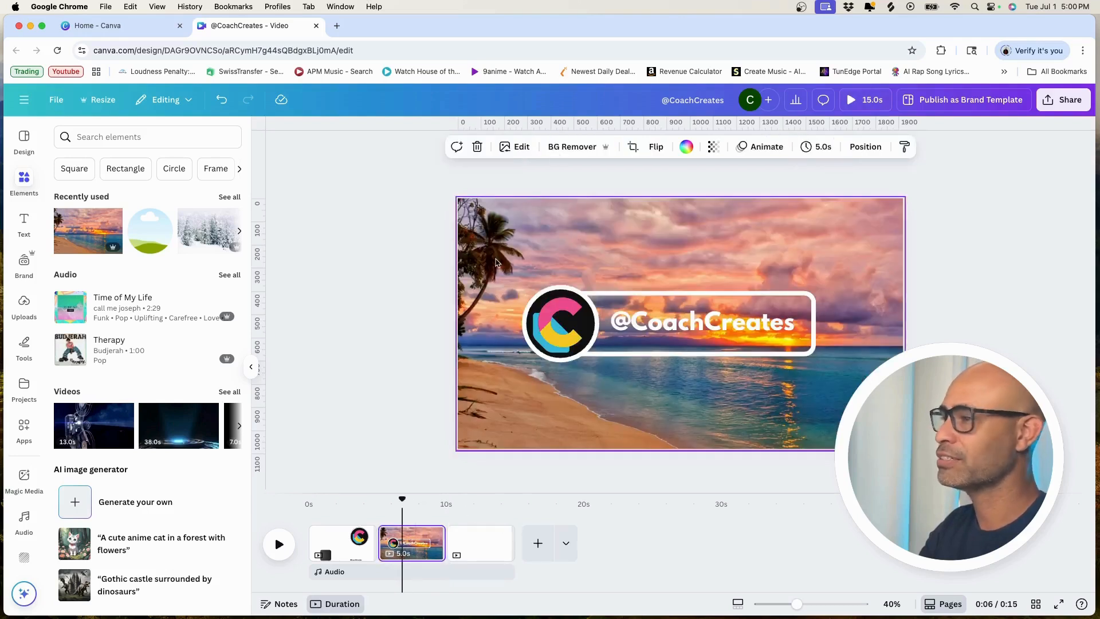
pyautogui.click(699, 325)
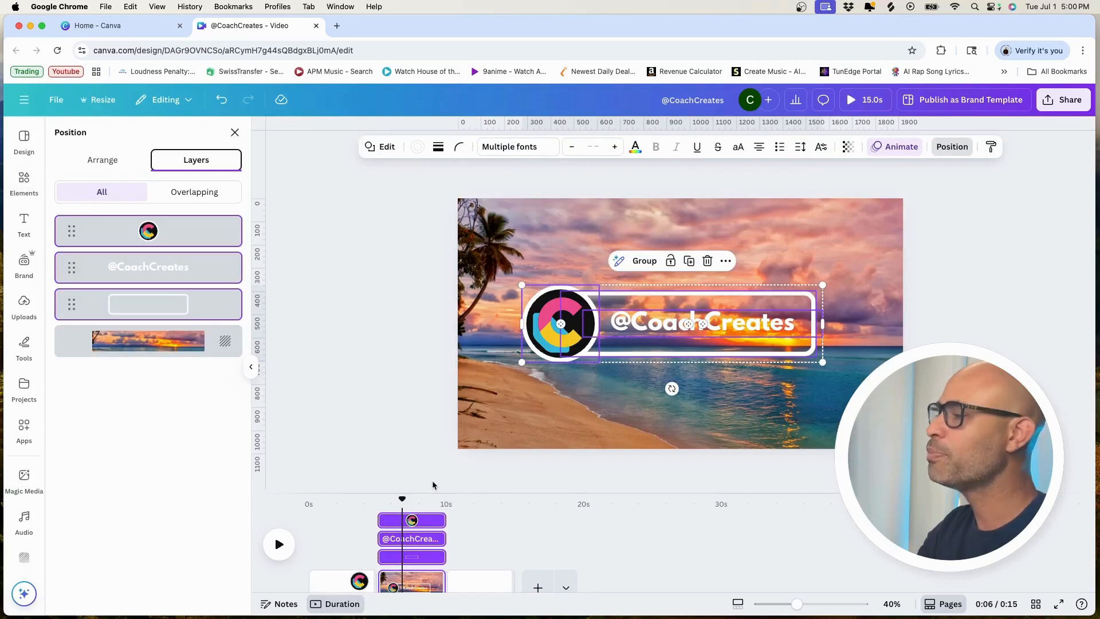
# Step: Insert the recently used snowy forest photo on the blank third page
pyautogui.click(488, 531)
pyautogui.click(478, 533)
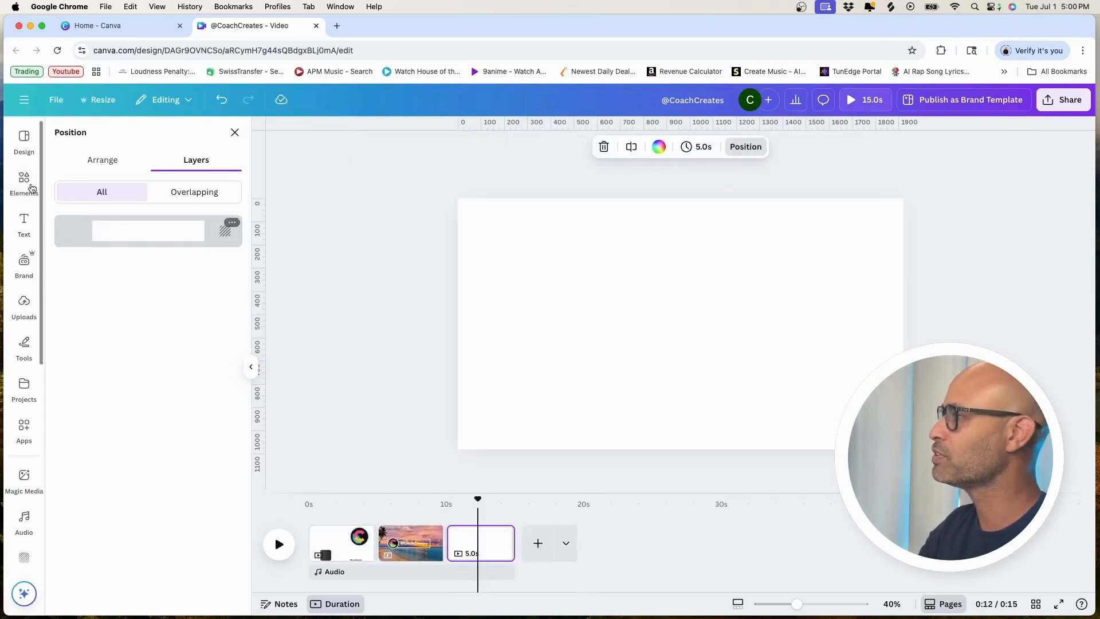
pyautogui.click(24, 179)
pyautogui.click(209, 235)
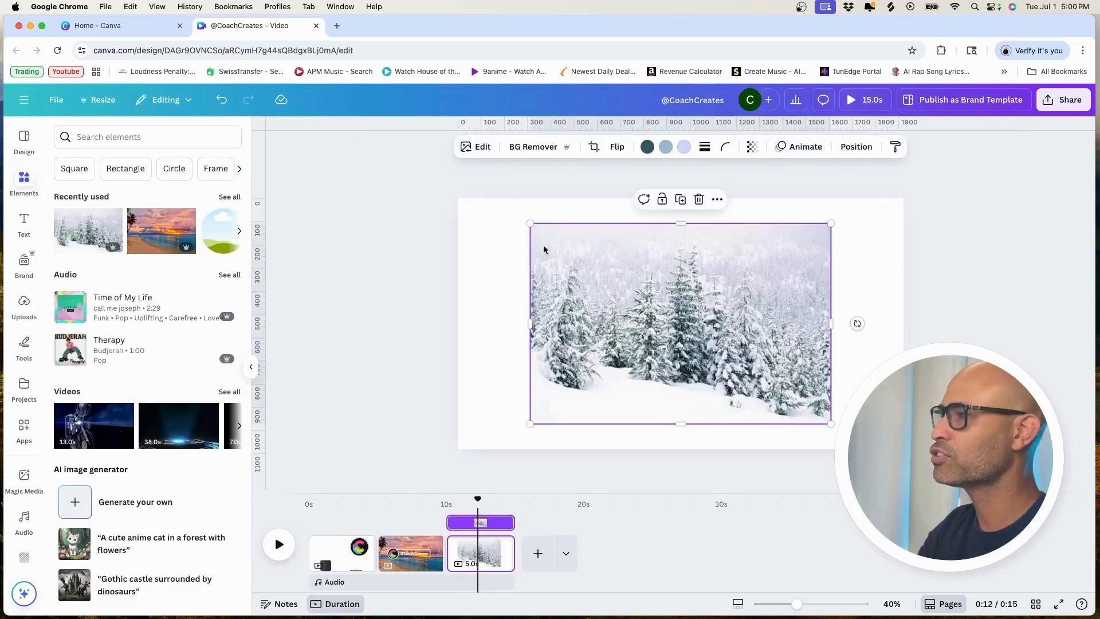
# Step: Enlarge and stretch the snowy forest photo until it fills the whole page
pyautogui.moveTo(530, 322); pyautogui.dragTo(459, 315)
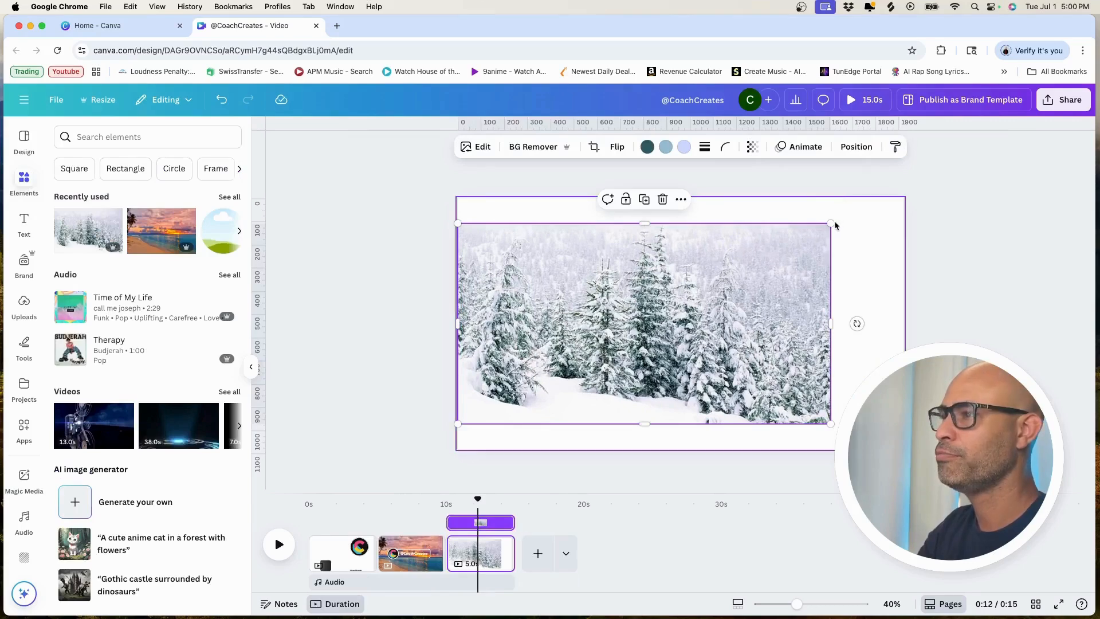
pyautogui.rightClick(892, 210)
pyautogui.press('Escape')
pyautogui.moveTo(831, 223); pyautogui.dragTo(917, 209)
pyautogui.moveTo(777, 355); pyautogui.dragTo(777, 380)
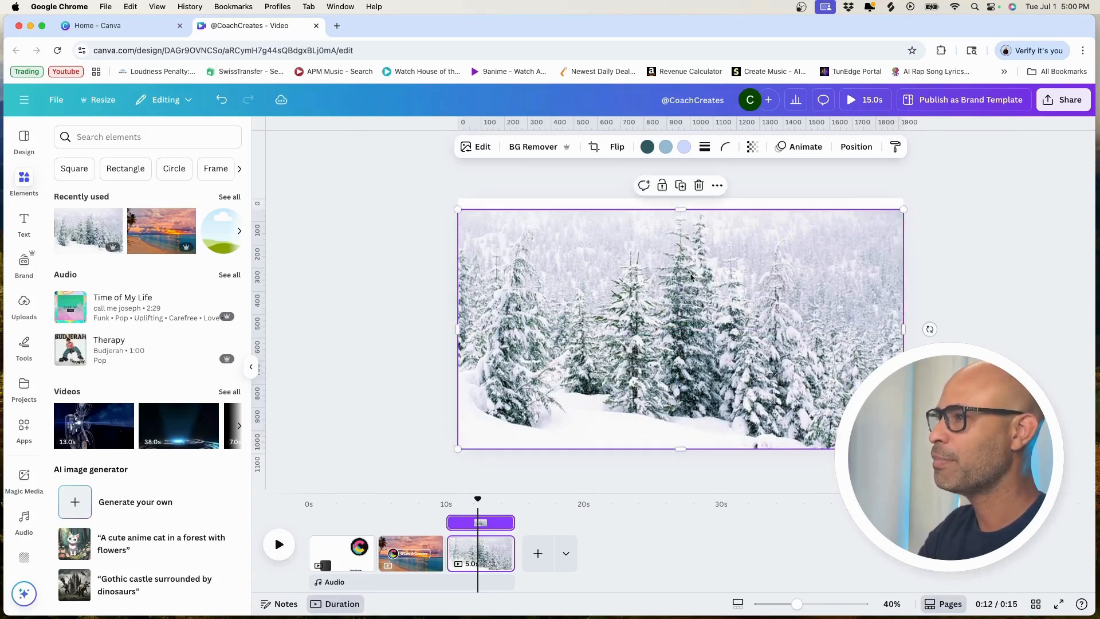
pyautogui.moveTo(679, 209); pyautogui.dragTo(679, 197)
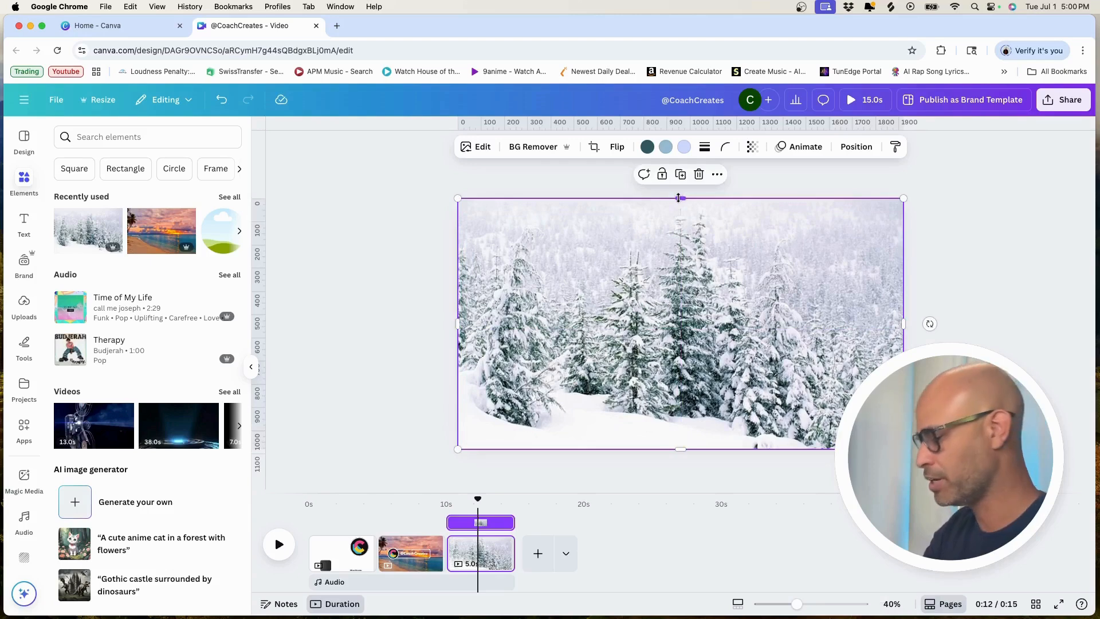
# Step: Paste the copied logo, text and outline over the snowy forest, group them and move the group to the page's lower left
pyautogui.click(704, 315)
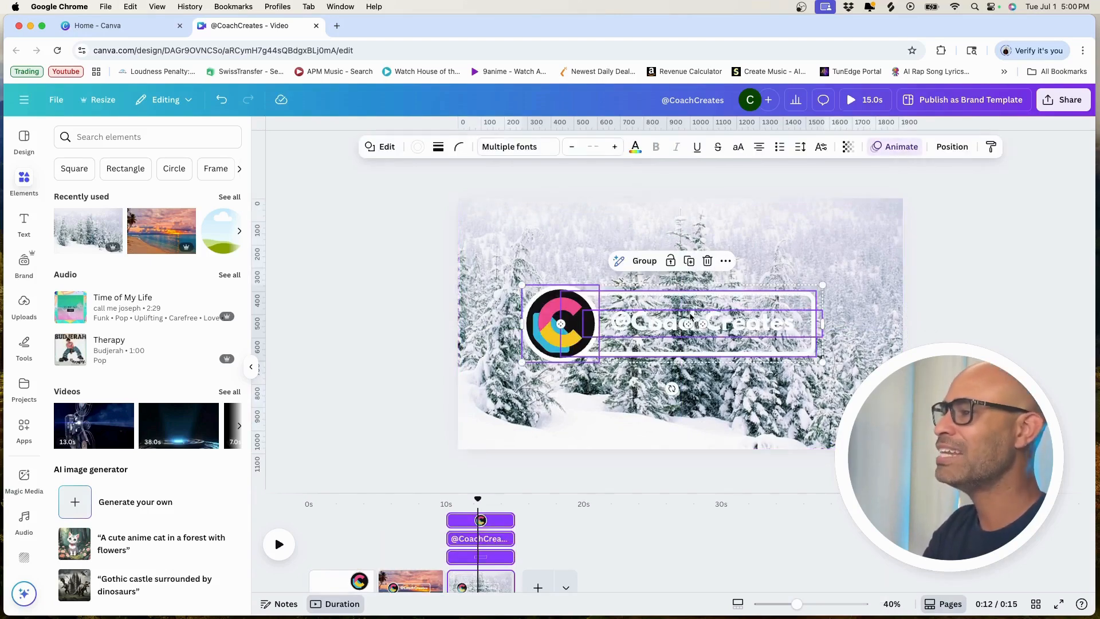
pyautogui.click(645, 261)
pyautogui.moveTo(666, 332); pyautogui.dragTo(628, 400)
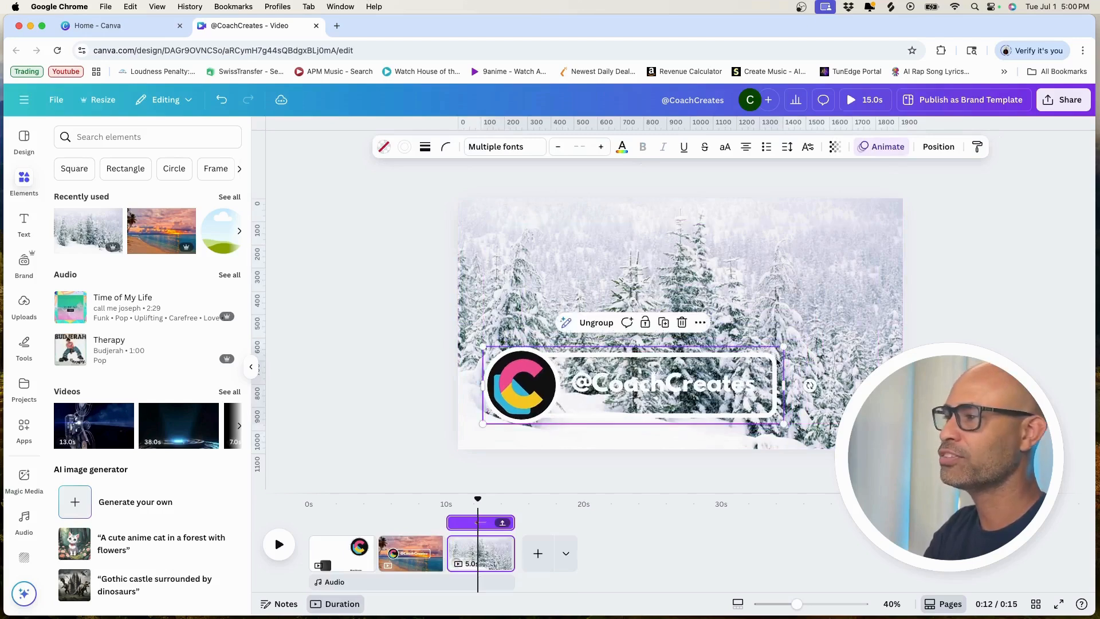
# Step: Shrink the lower-third group near the snowy forest page's lower left, move it slightly down and delete it
pyautogui.moveTo(784, 348); pyautogui.dragTo(634, 385)
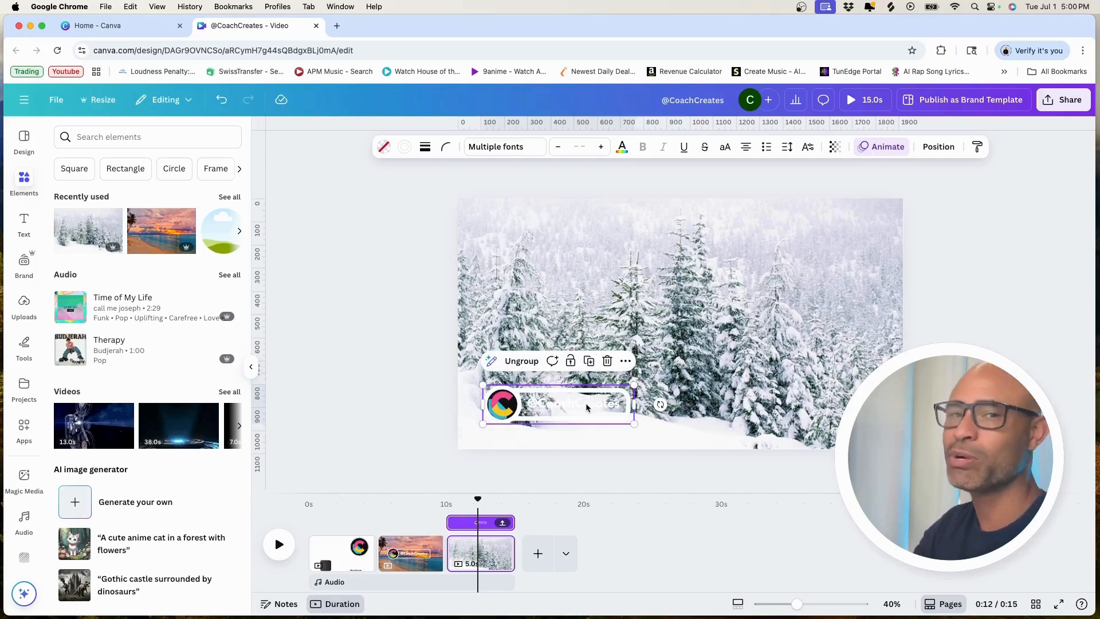
pyautogui.moveTo(587, 407)
pyautogui.mouseDown()
pyautogui.moveTo(579, 286)
pyautogui.moveTo(591, 235)
pyautogui.moveTo(596, 325)
pyautogui.moveTo(863, 310)
pyautogui.moveTo(853, 214)
pyautogui.moveTo(852, 420)
pyautogui.moveTo(665, 435)
pyautogui.moveTo(585, 425)
pyautogui.mouseUp()
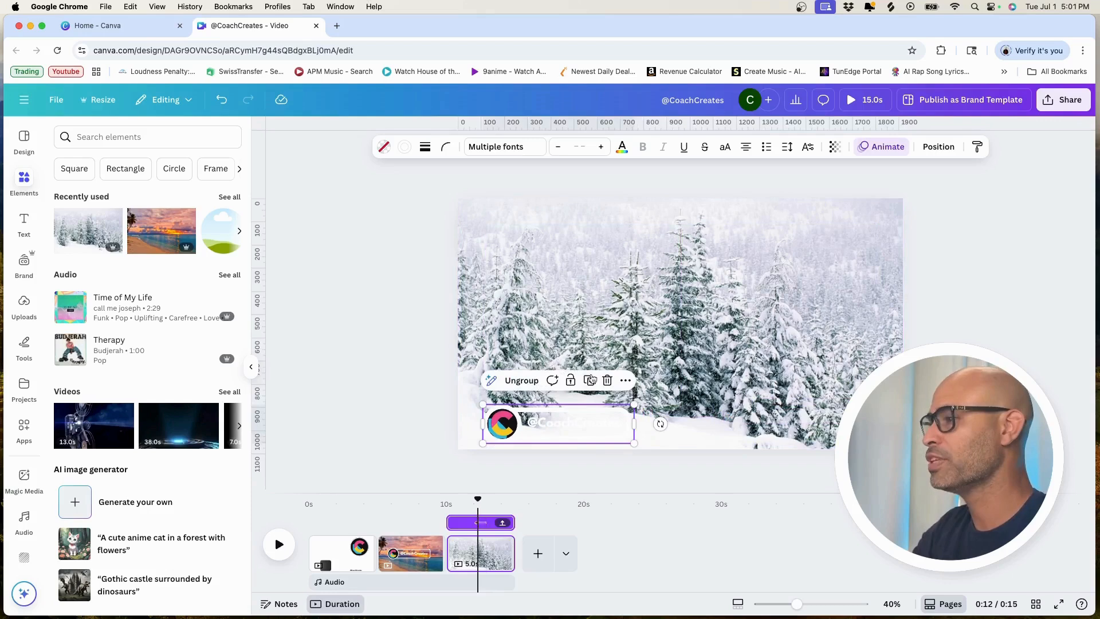
pyautogui.click(607, 380)
# Step: Copy the dark rounded square from the first page and paste it onto the beach page
pyautogui.click(414, 542)
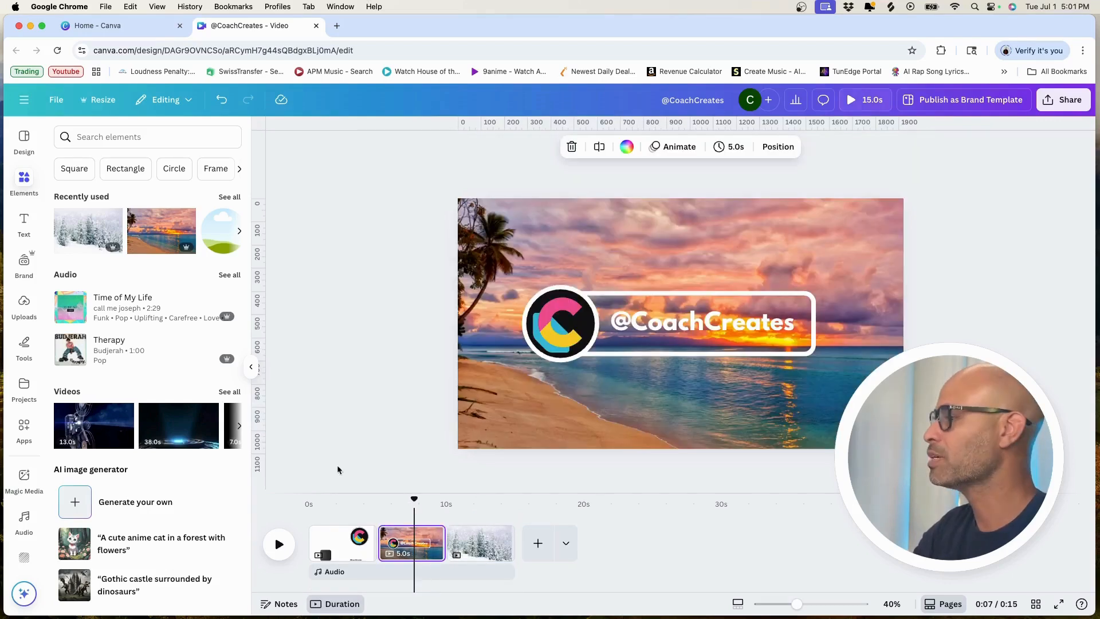
pyautogui.click(320, 539)
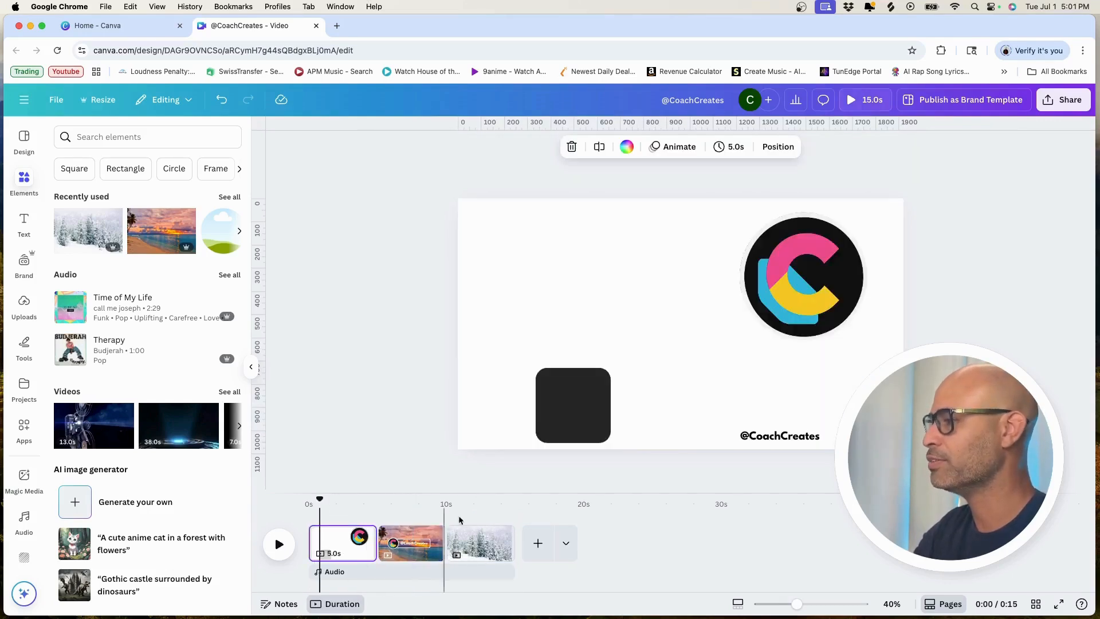
pyautogui.click(565, 406)
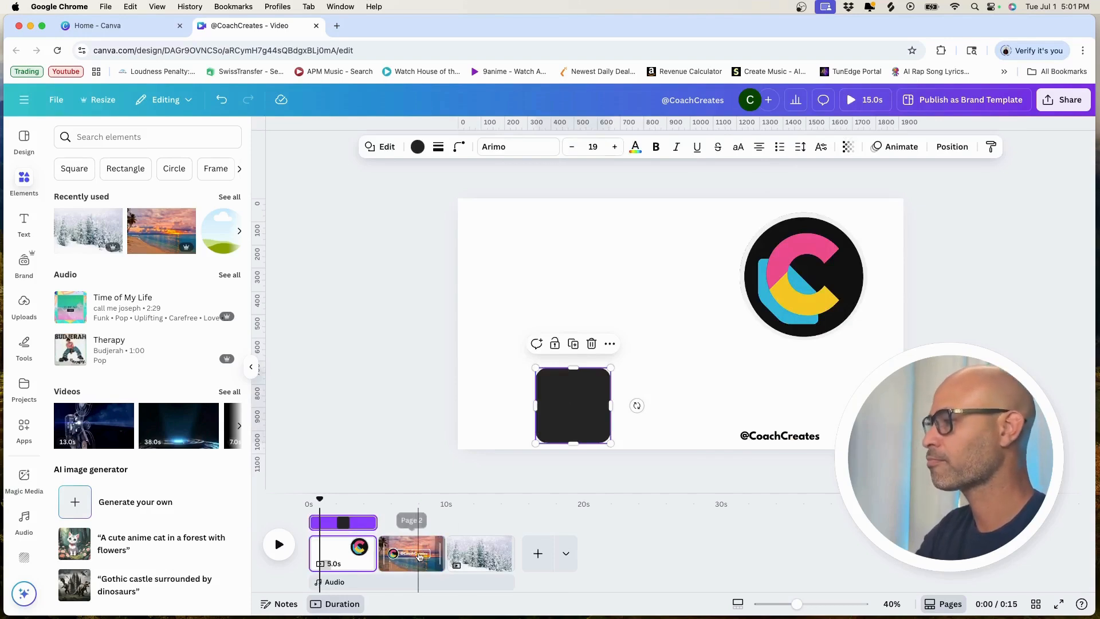
pyautogui.click(401, 550)
pyautogui.click(528, 393)
pyautogui.press('super+c')
pyautogui.press('super+v')
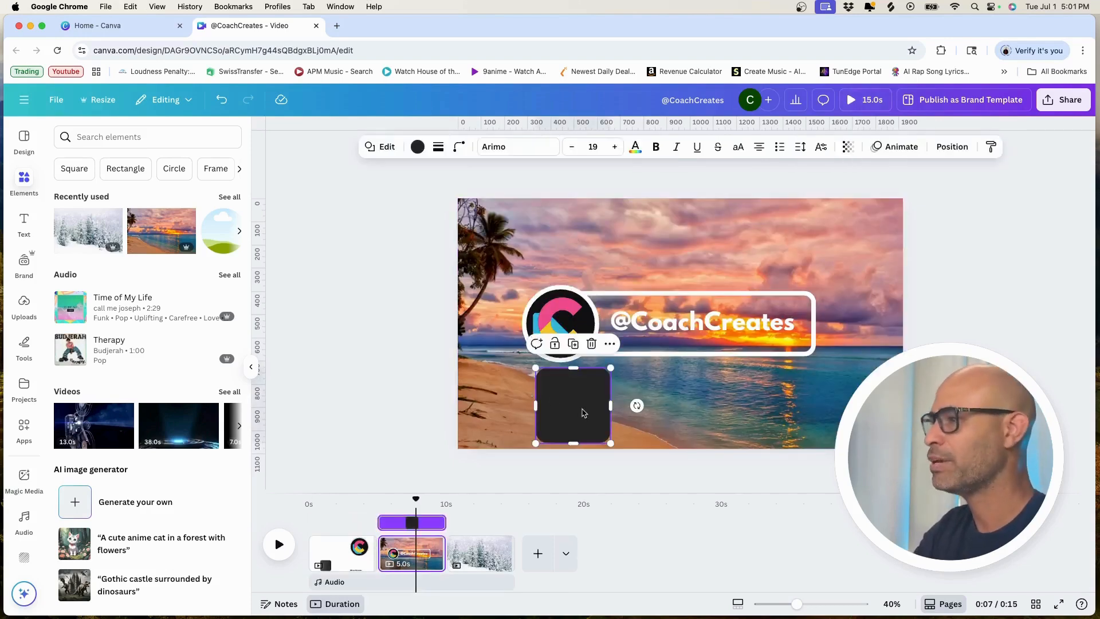
# Step: Set the pasted dark square's transparency to 50
pyautogui.click(848, 147)
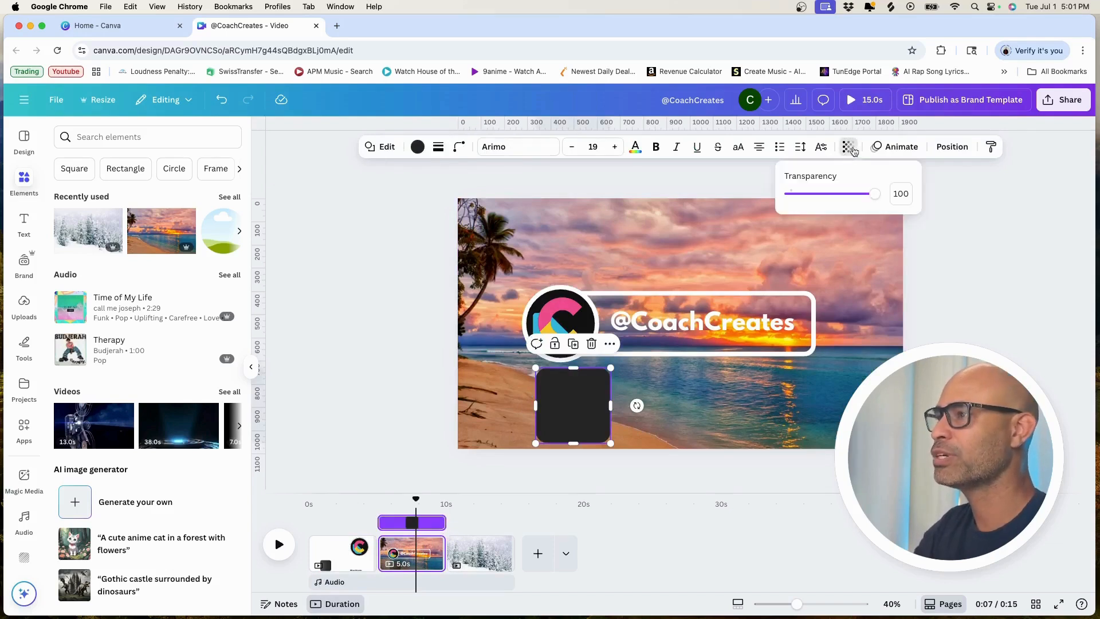
pyautogui.moveTo(878, 193); pyautogui.dragTo(826, 194)
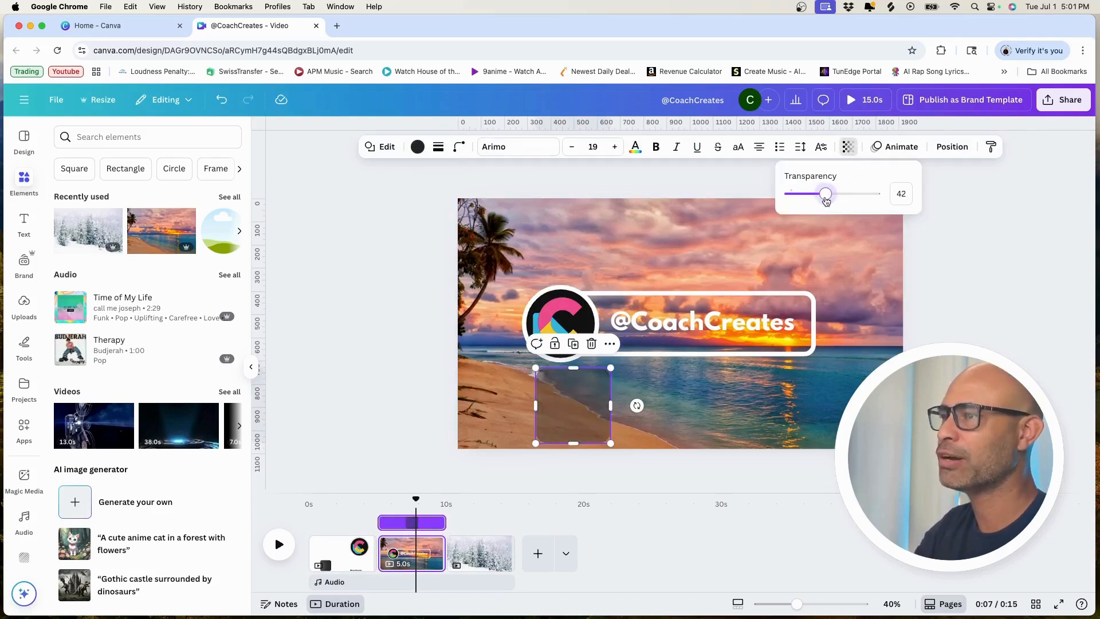
pyautogui.click(902, 194)
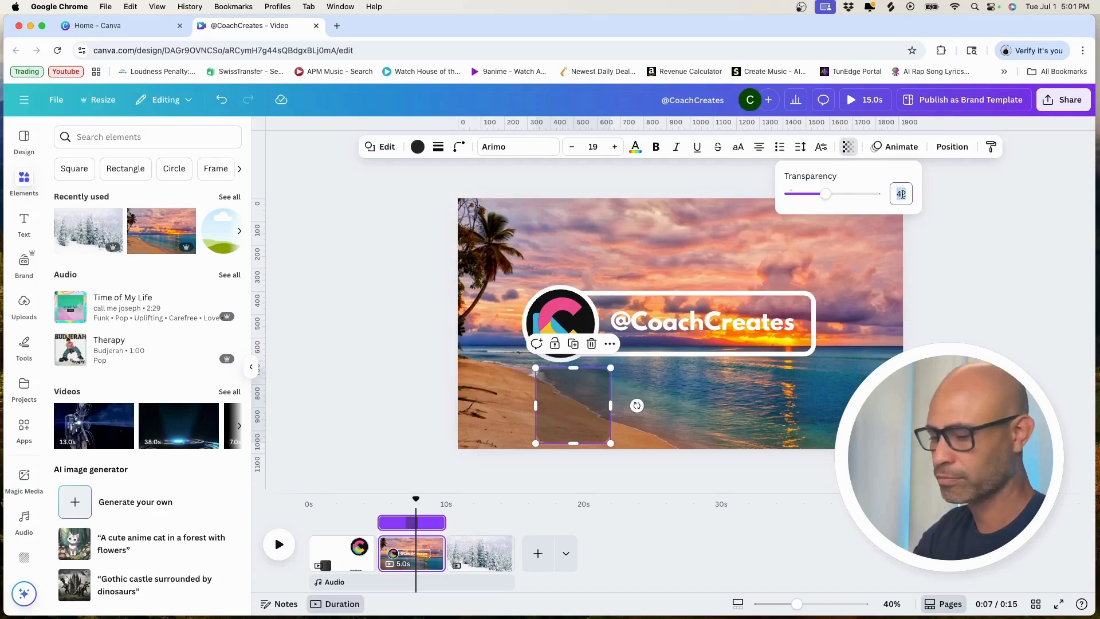
pyautogui.write('50')
pyautogui.press('Return')
# Step: Stretch the dark square into a backdrop around the whole lower third and move its layer directly beneath the white outline
pyautogui.moveTo(570, 421); pyautogui.dragTo(560, 349)
pyautogui.moveTo(561, 298); pyautogui.dragTo(561, 283)
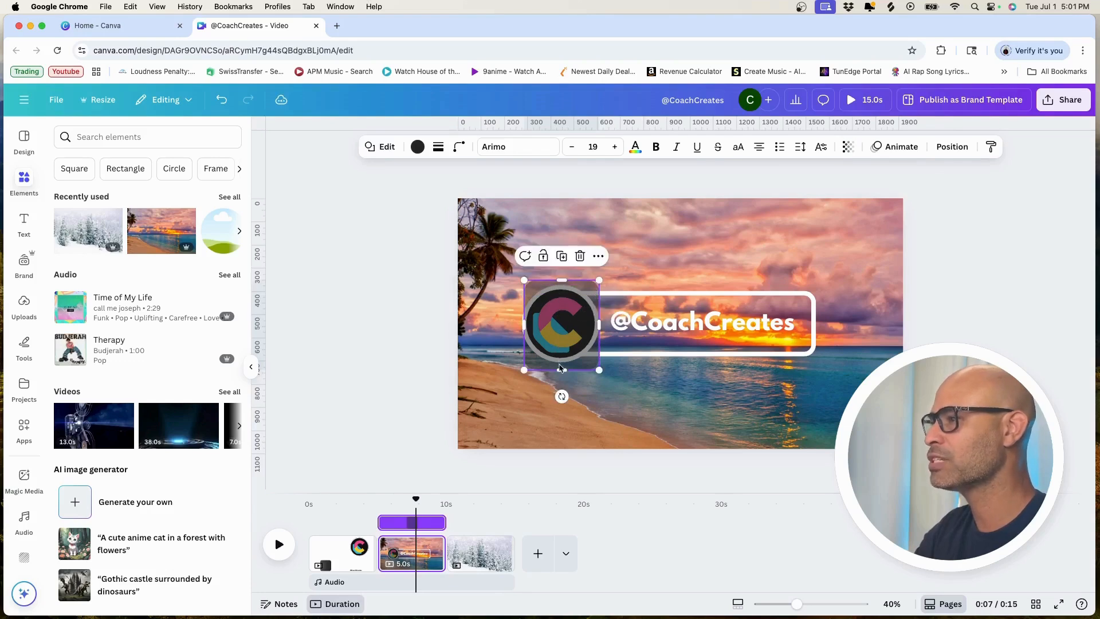
pyautogui.moveTo(600, 330); pyautogui.dragTo(823, 324)
pyautogui.moveTo(524, 325); pyautogui.dragTo(516, 325)
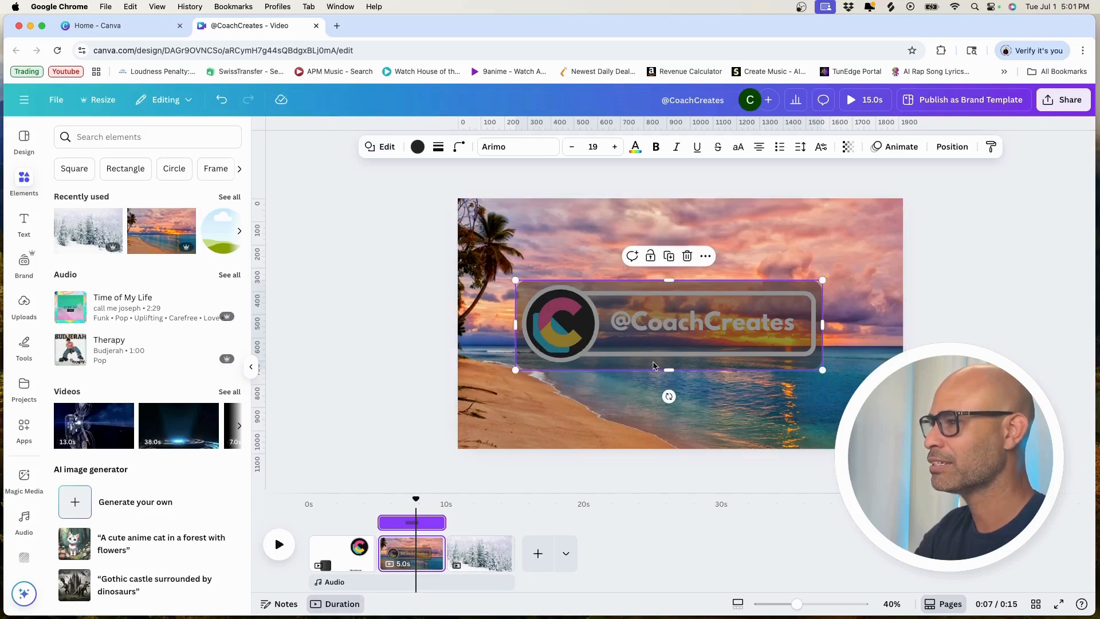
pyautogui.moveTo(671, 371); pyautogui.dragTo(671, 371)
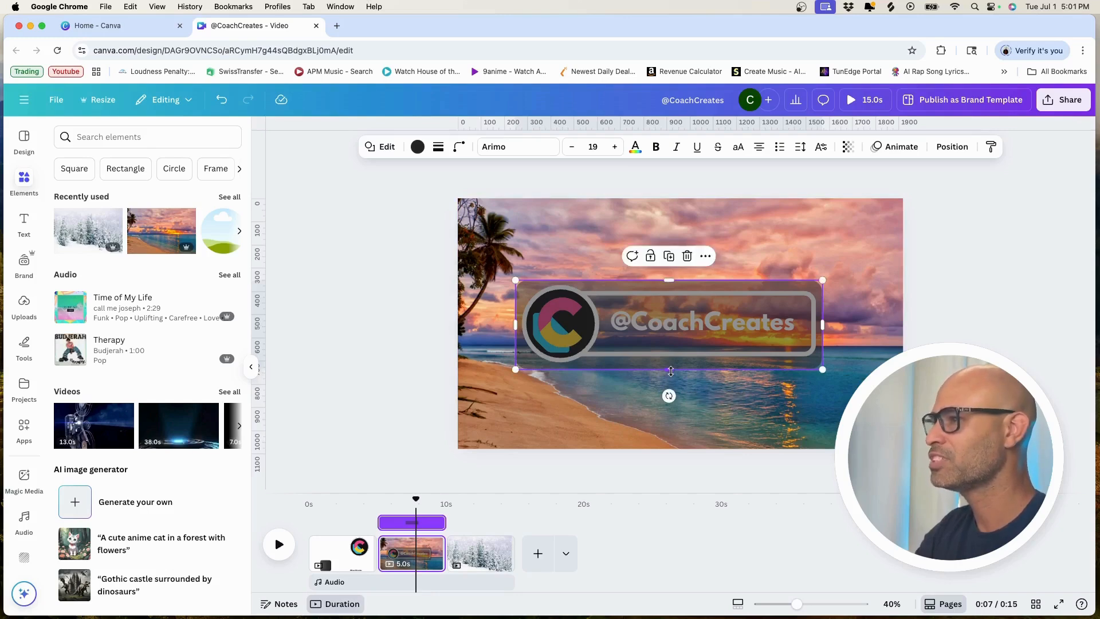
pyautogui.click(952, 147)
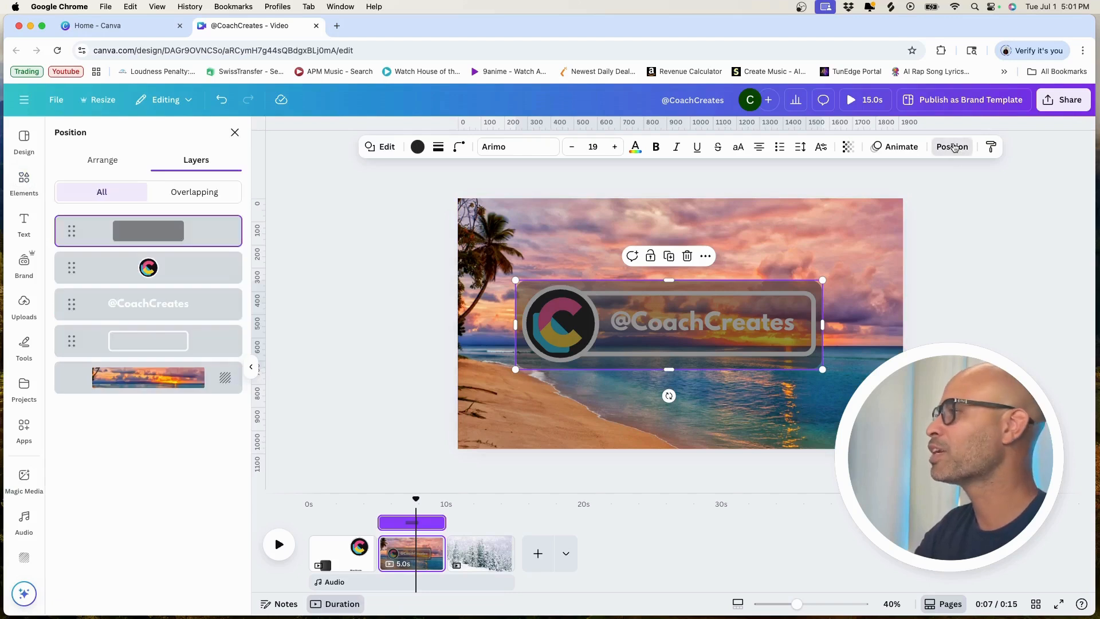
pyautogui.moveTo(73, 235); pyautogui.dragTo(72, 342)
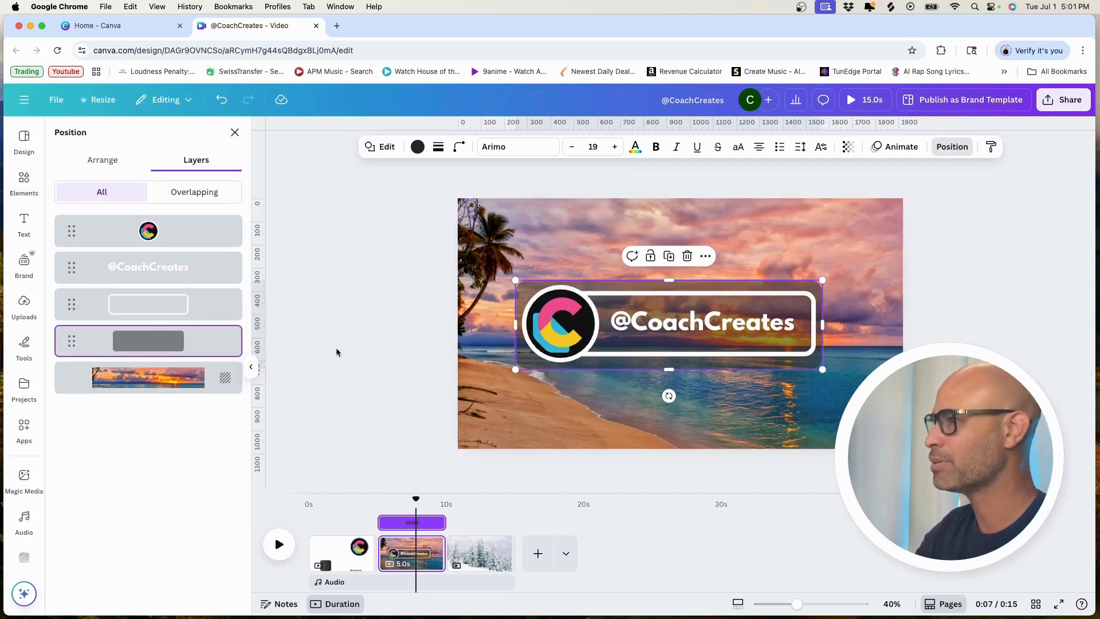
# Step: Apply the Wipe animation to the dark backdrop on both enter and exit, with the exit animation reversed
pyautogui.click(911, 150)
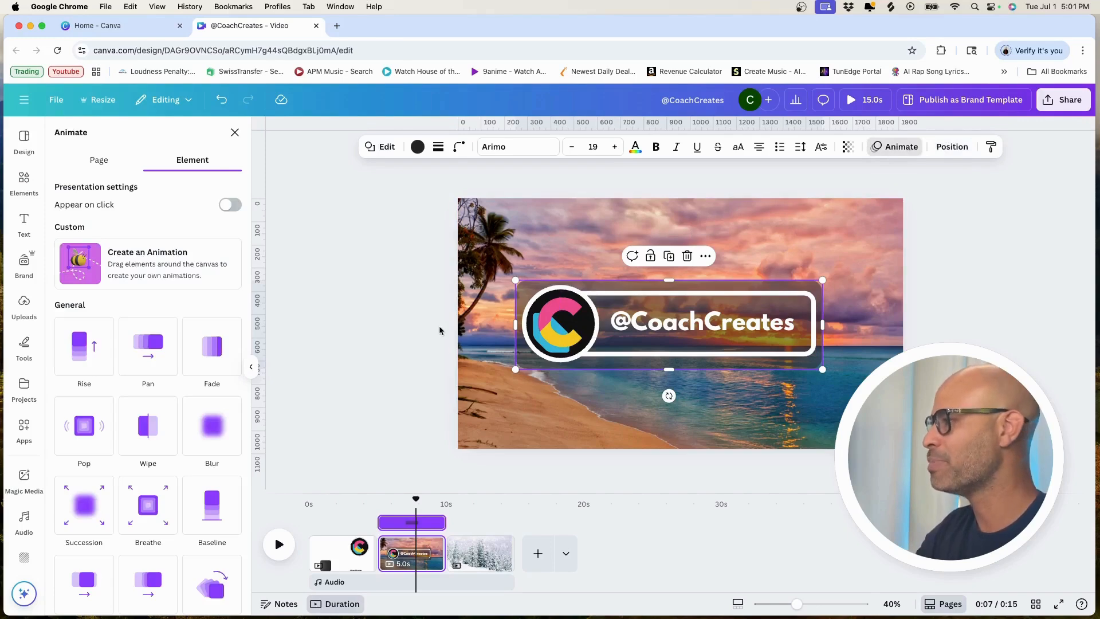
pyautogui.click(148, 430)
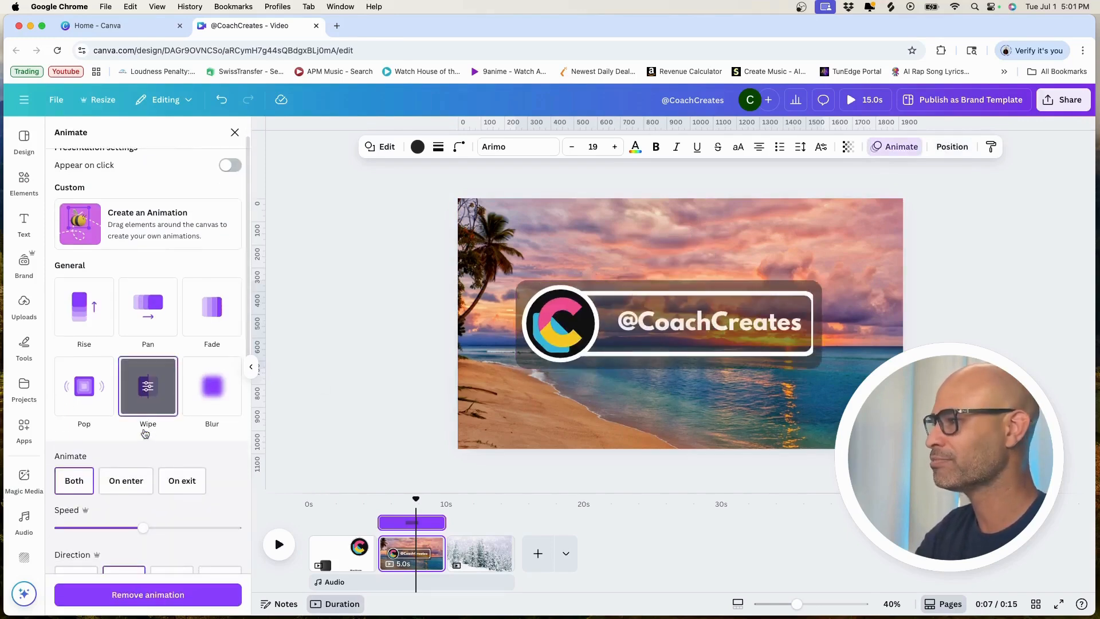
pyautogui.scroll(-3, 232, 492)
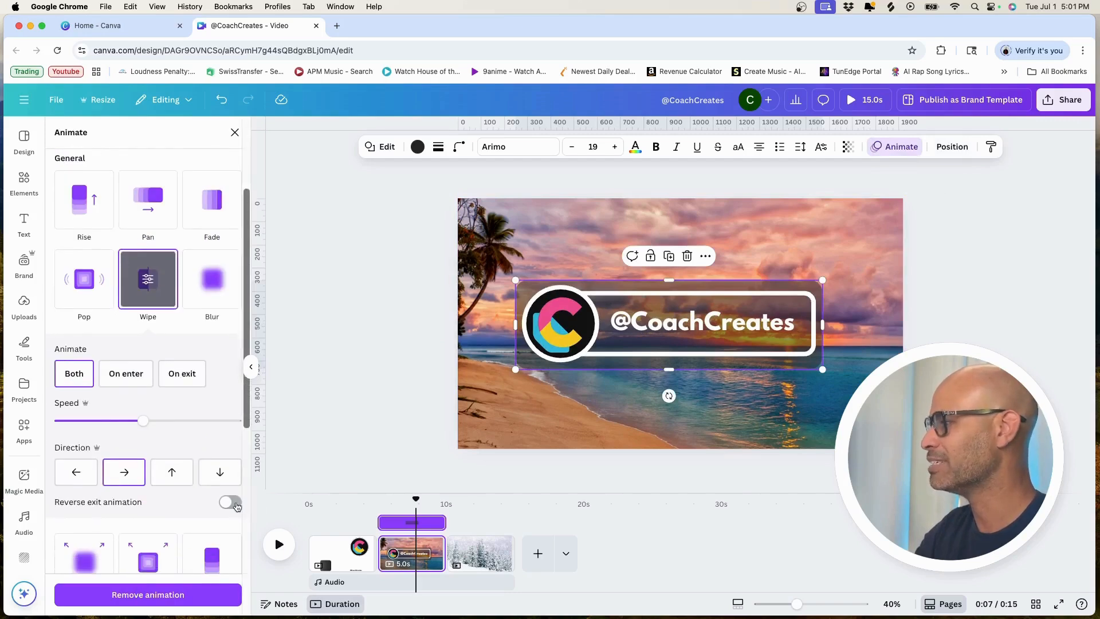
pyautogui.click(237, 505)
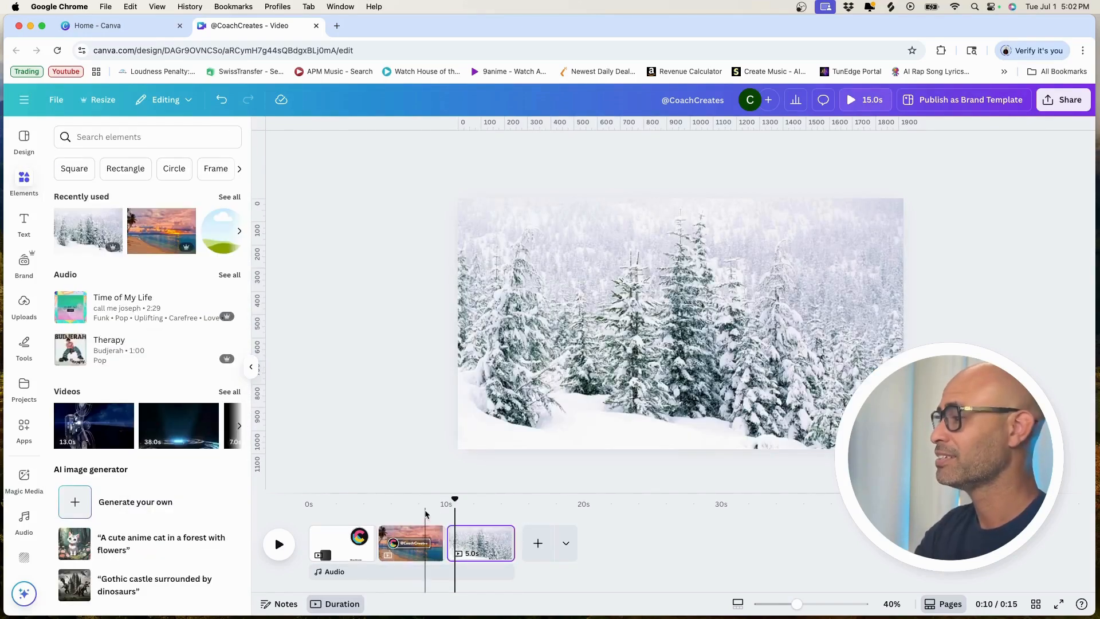
# Step: Hide and re-show the element timing so the logo, text, outline and backdrop have timeline tracks on the beach page
pyautogui.click(425, 514)
pyautogui.click(815, 286)
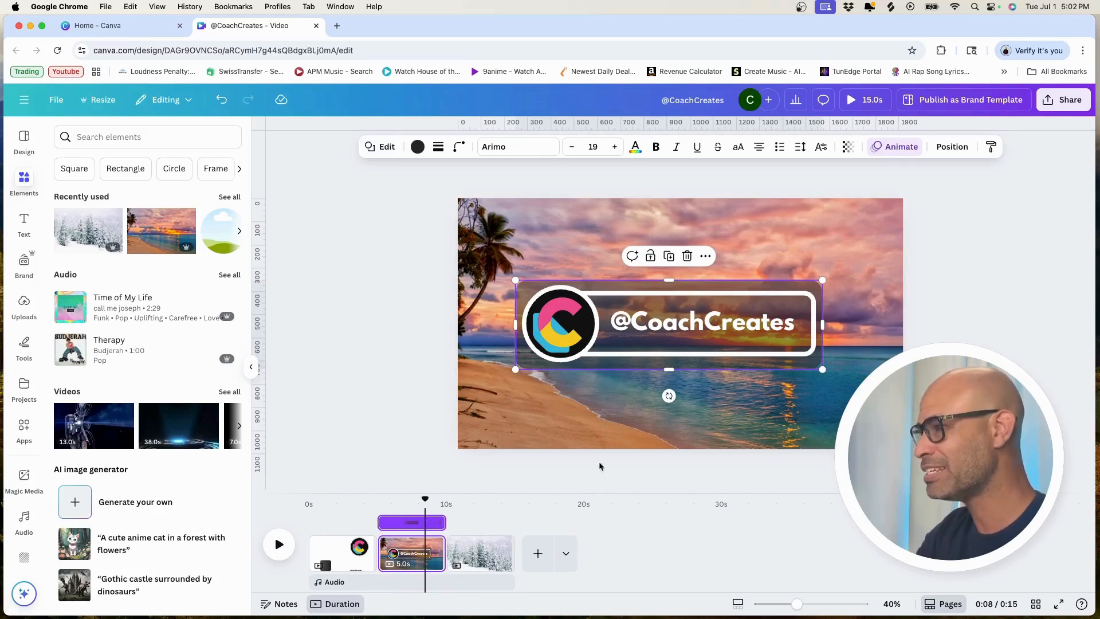
pyautogui.click(756, 325)
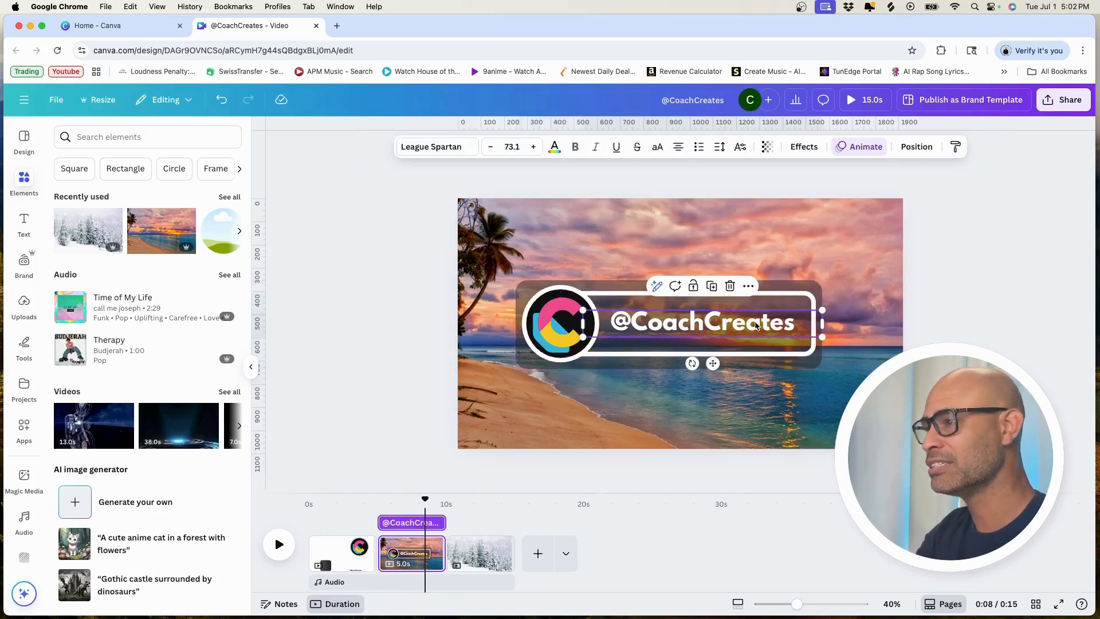
pyautogui.rightClick(757, 327)
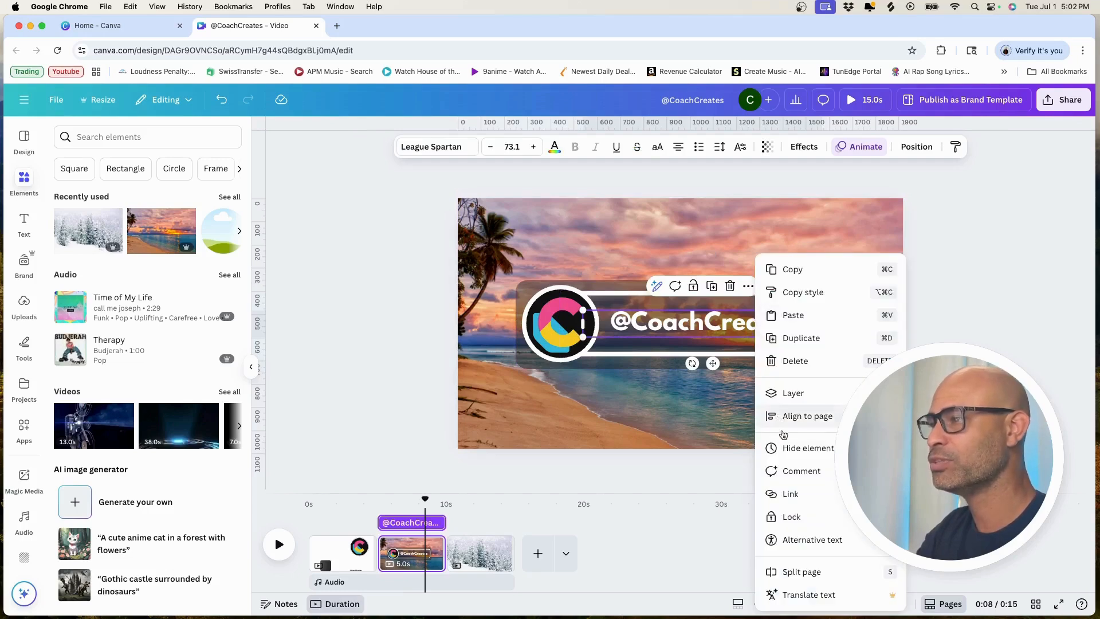
pyautogui.click(786, 448)
pyautogui.rightClick(765, 337)
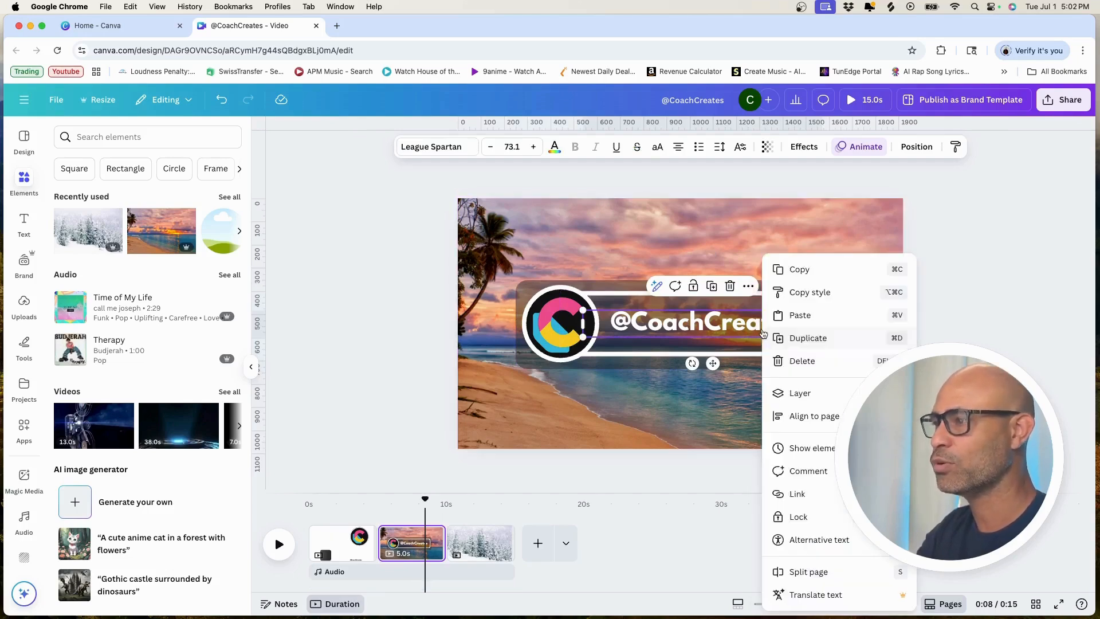
pyautogui.click(799, 448)
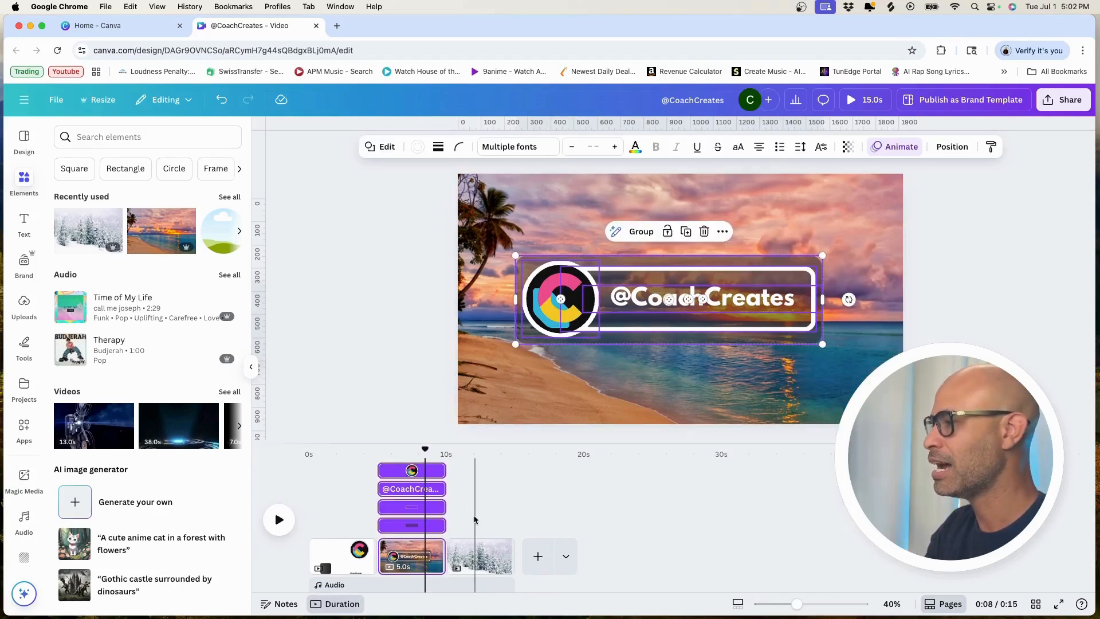
# Step: Extend the beach page to 7.0 s, end the outline, text and logo slightly before the dark backdrop, and play it back
pyautogui.moveTo(435, 556); pyautogui.dragTo(473, 556)
pyautogui.click(445, 526)
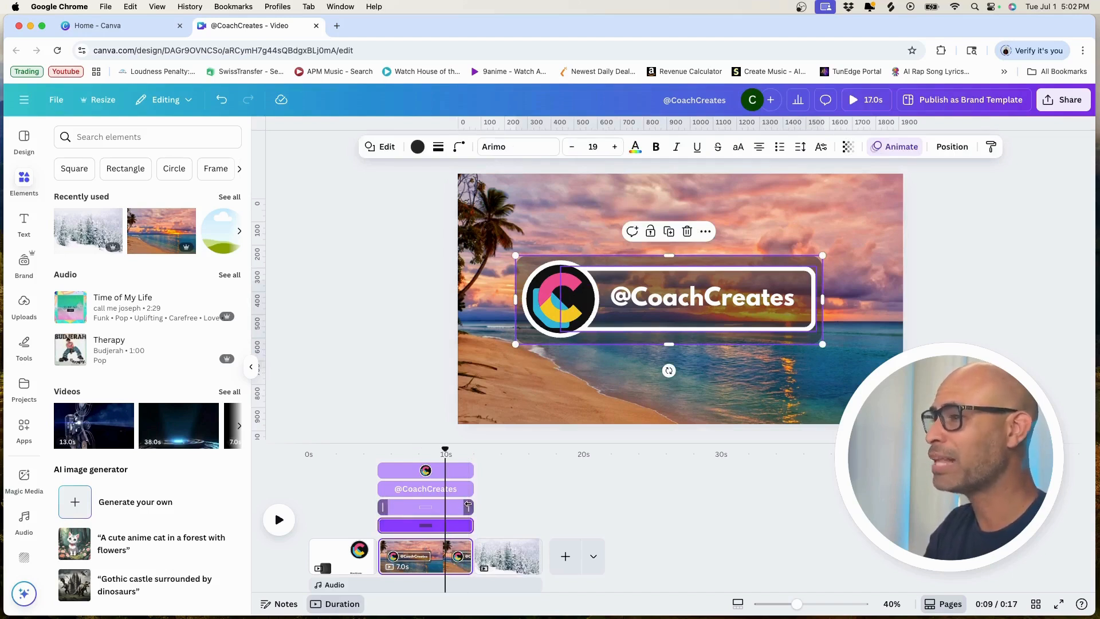
pyautogui.moveTo(468, 506); pyautogui.dragTo(466, 488)
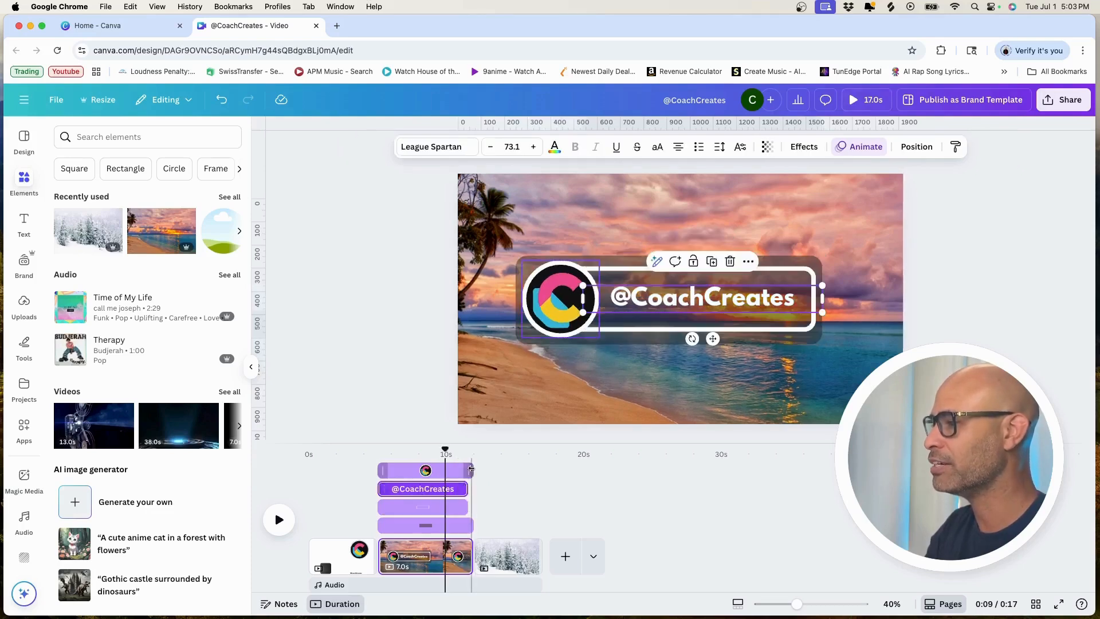
pyautogui.click(402, 471)
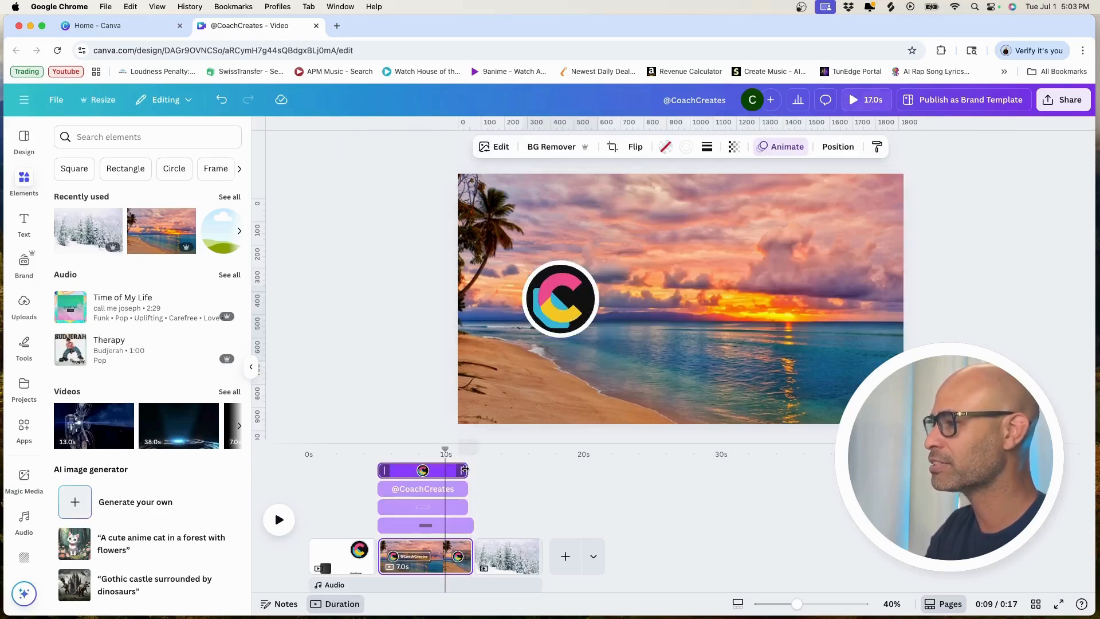
pyautogui.click(426, 526)
pyautogui.press('space')
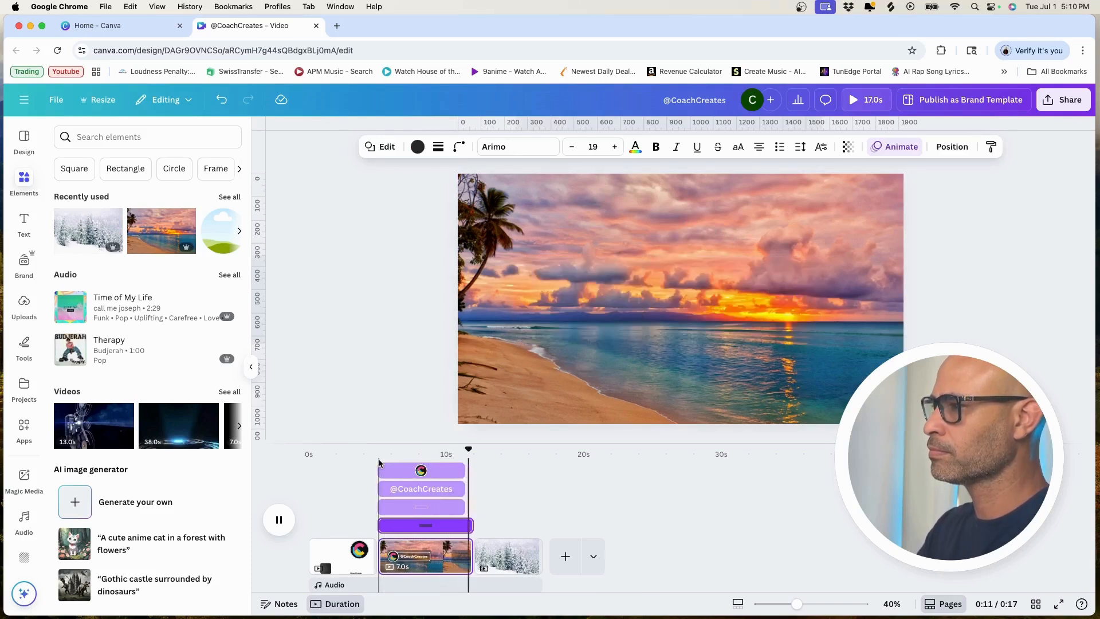
pyautogui.press('super+z')
pyautogui.click(642, 232)
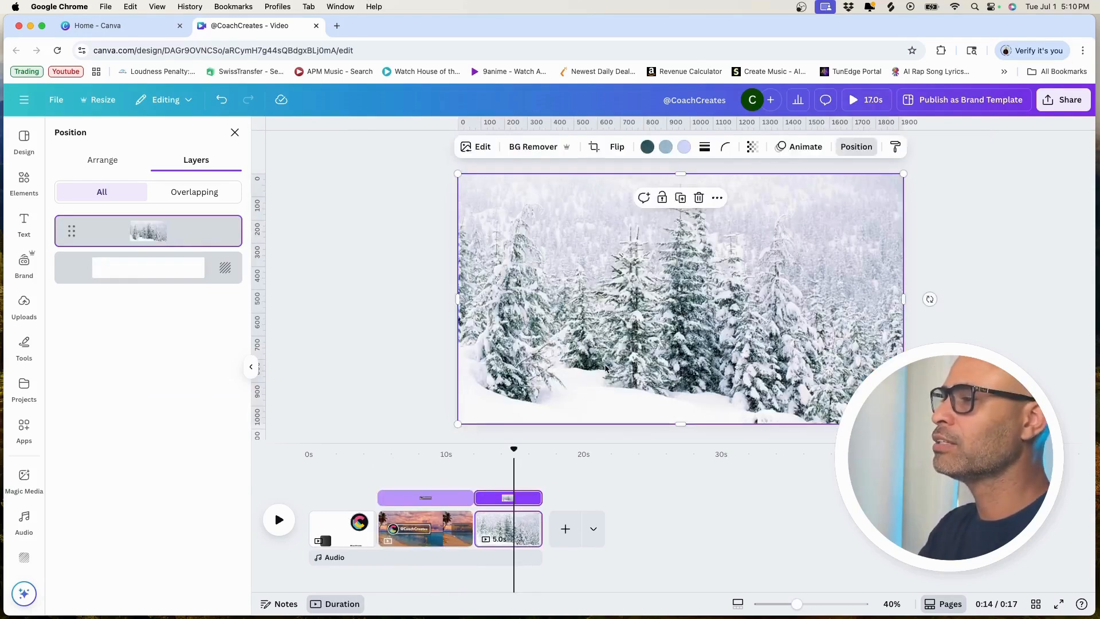
# Step: Paste the lower-third group over the snowy forest, shrink it and move it to the page's lower left
pyautogui.press('super+v')
pyautogui.moveTo(820, 251); pyautogui.dragTo(670, 294)
pyautogui.moveTo(619, 337); pyautogui.dragTo(578, 385)
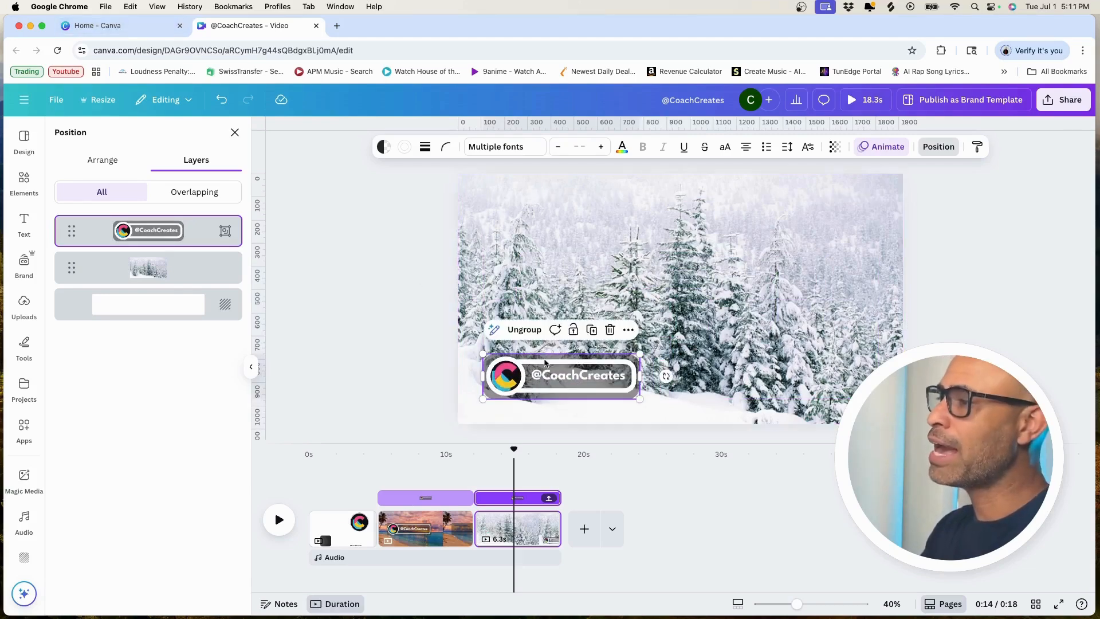
# Step: Add a fourth page with a solid green background and place the copied lower-third group on it
pyautogui.click(585, 529)
pyautogui.click(659, 146)
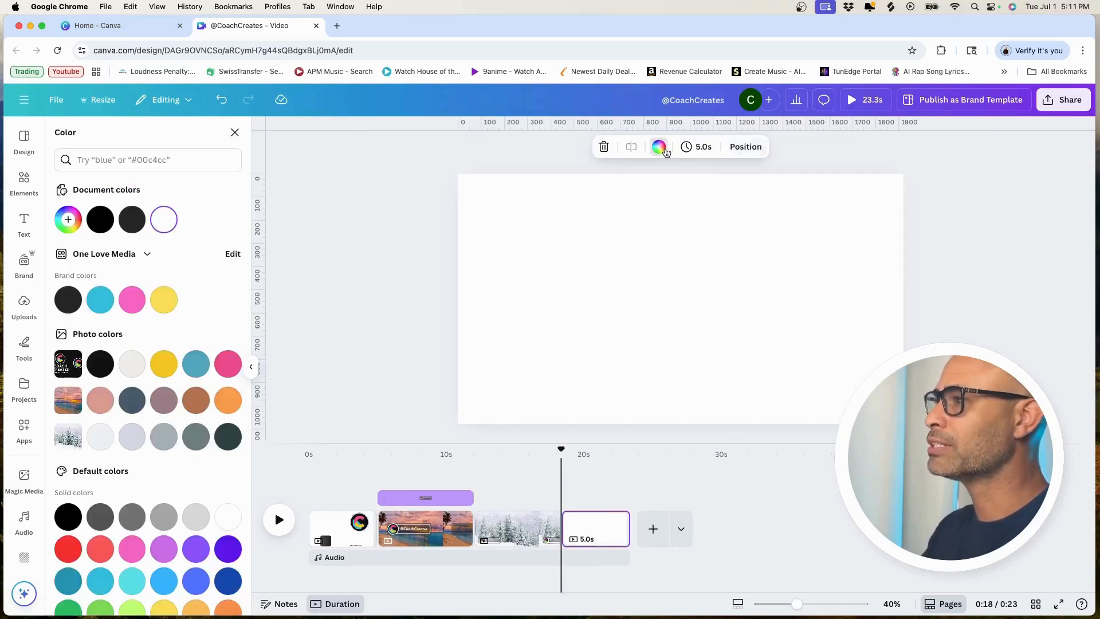
pyautogui.click(101, 610)
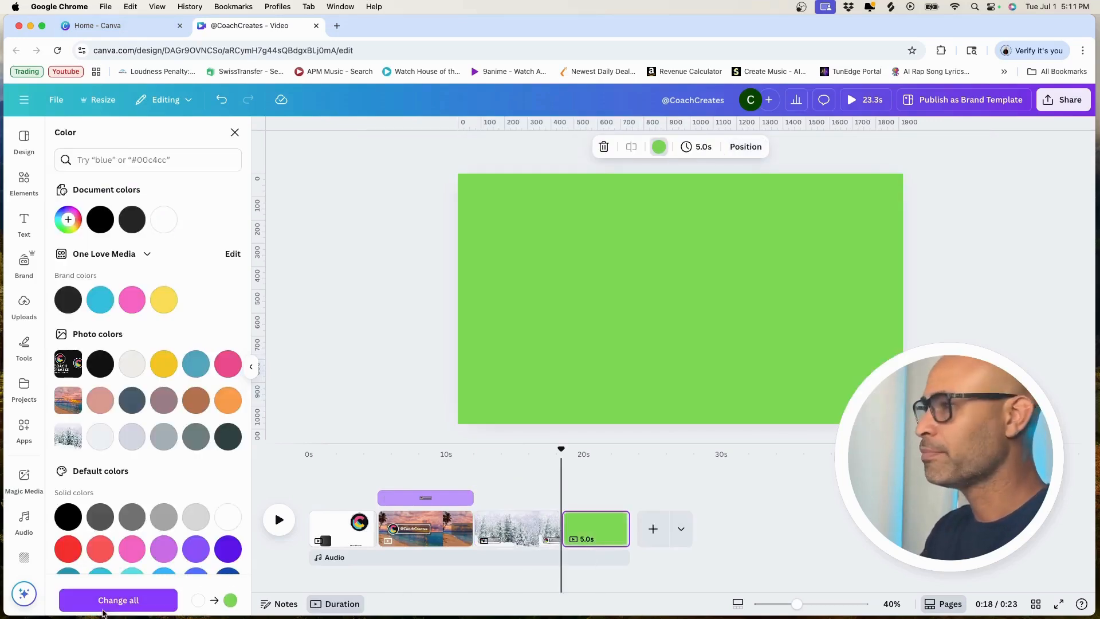
pyautogui.click(561, 370)
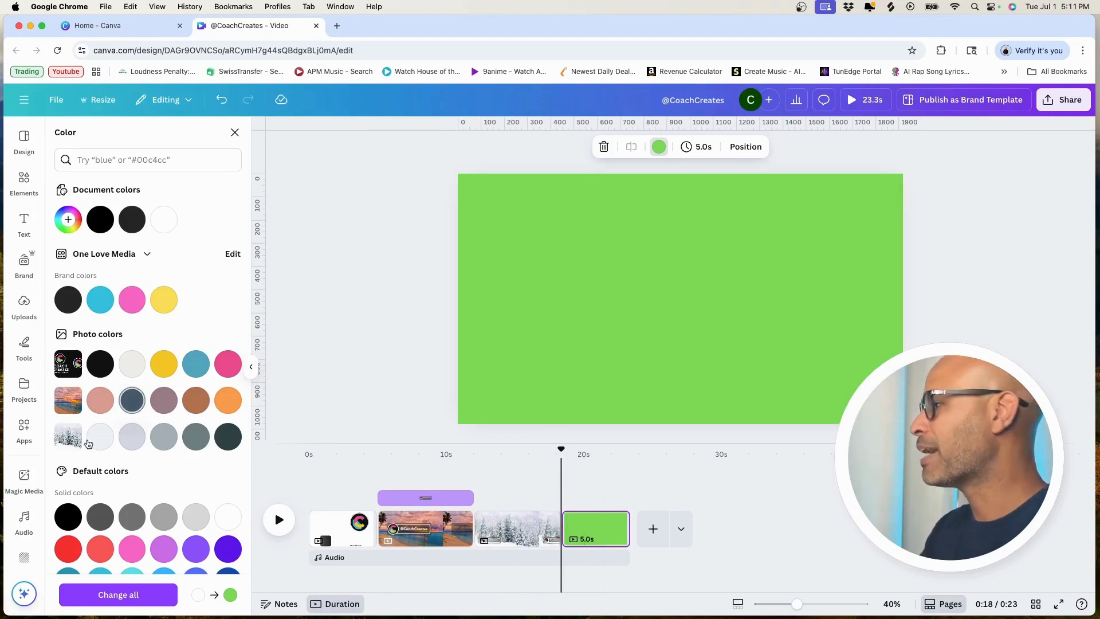
pyautogui.click(64, 519)
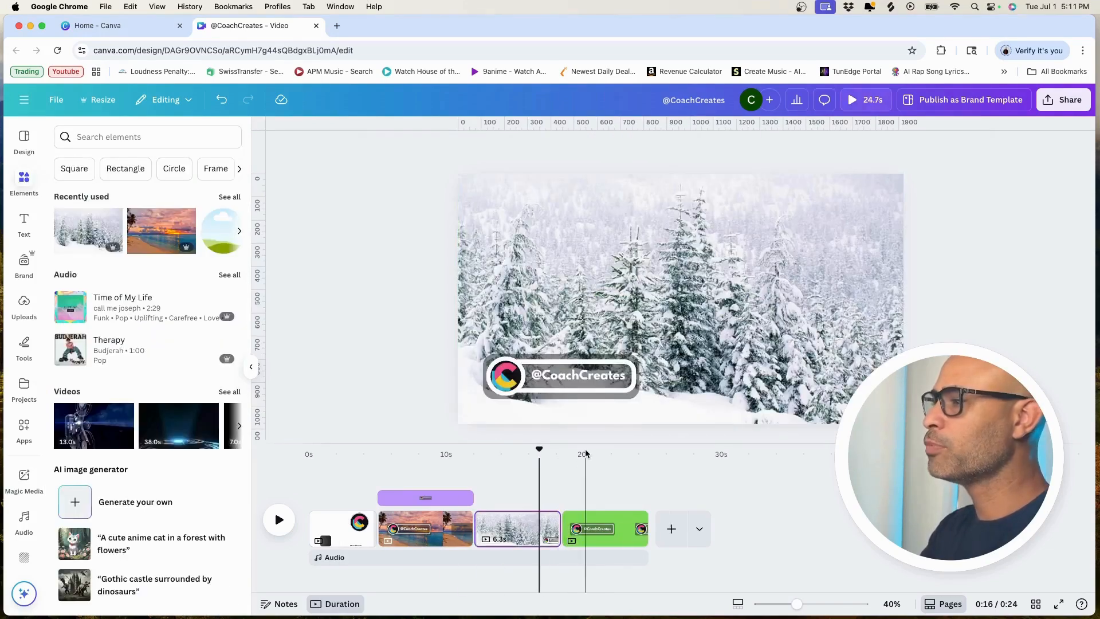
# Step: Change the fourth page's background behind the lower third to white
pyautogui.click(586, 451)
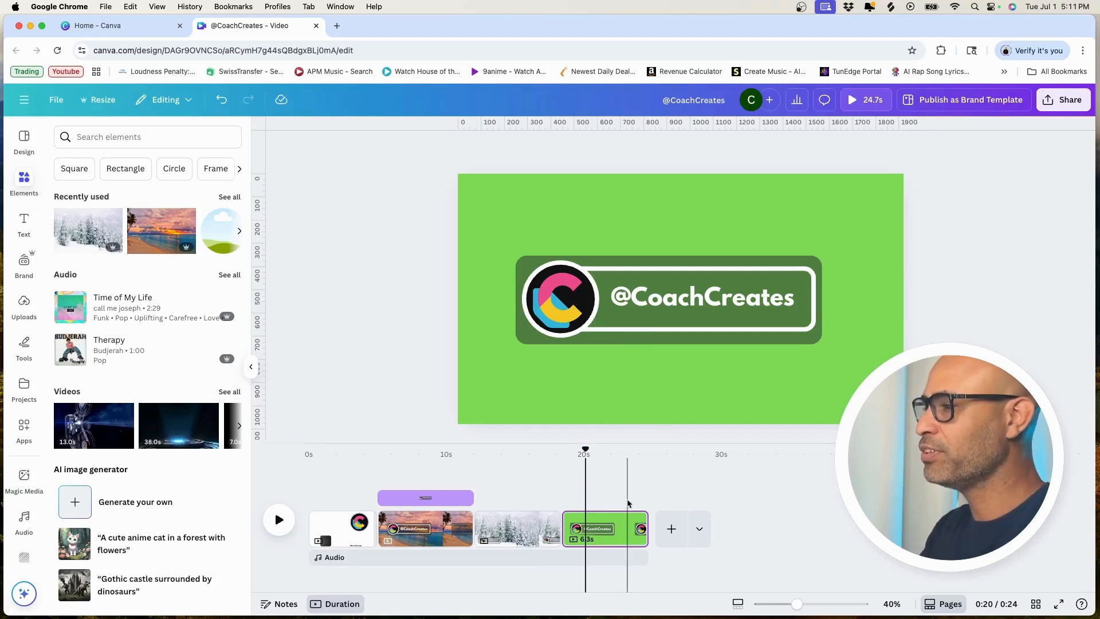
pyautogui.click(778, 409)
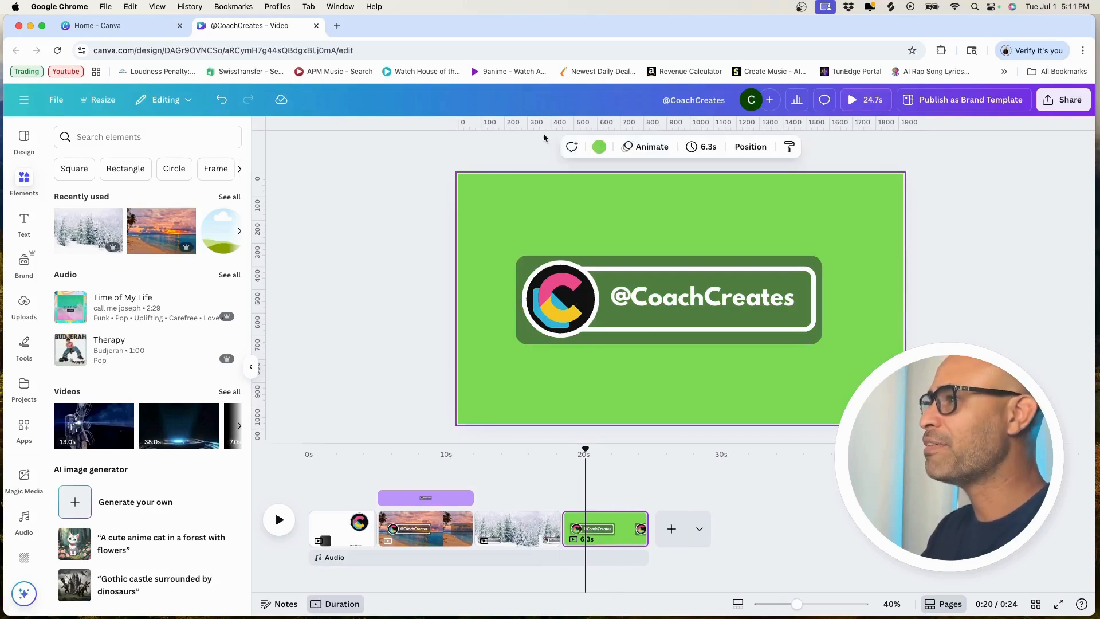
pyautogui.click(600, 146)
pyautogui.click(201, 217)
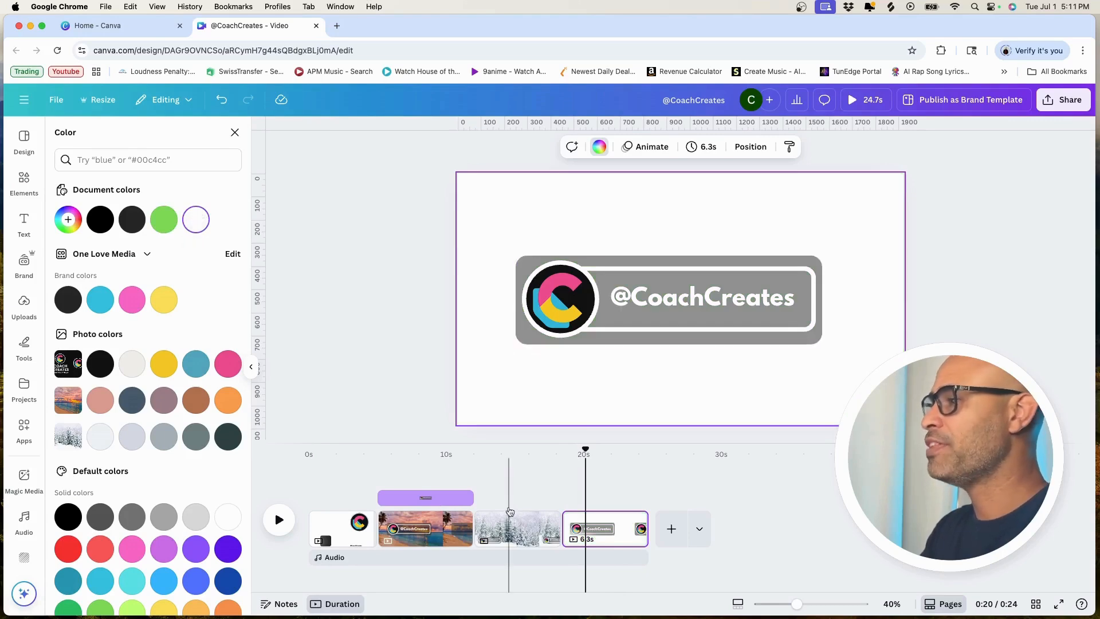
# Step: Close the design creation dialog on the Canva home page and open the recent Verticals mobile video design
pyautogui.click(138, 25)
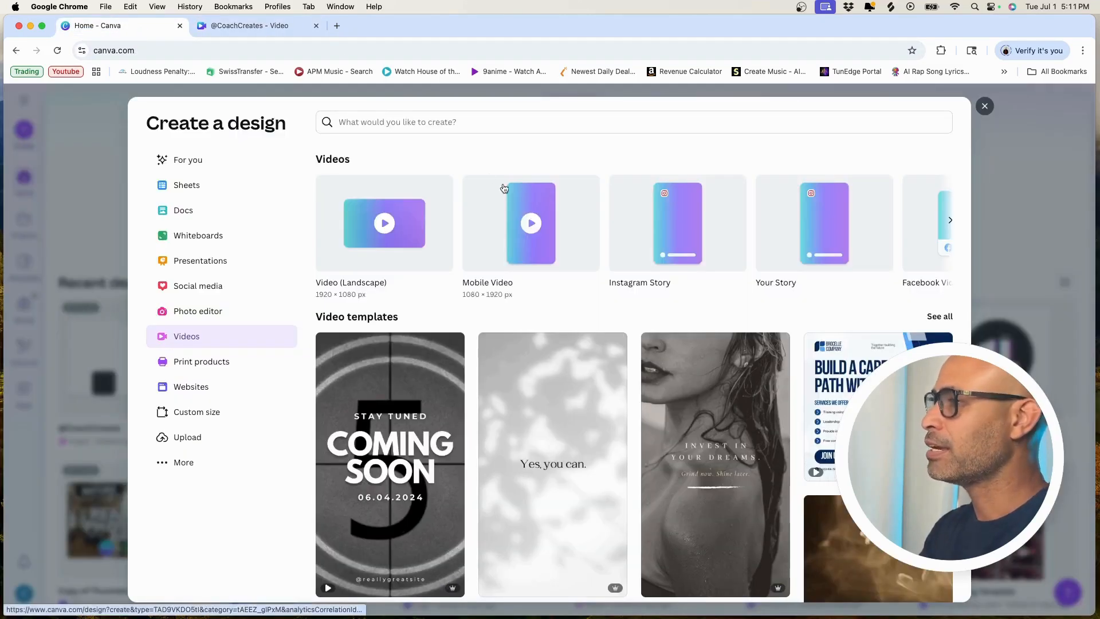
pyautogui.click(985, 106)
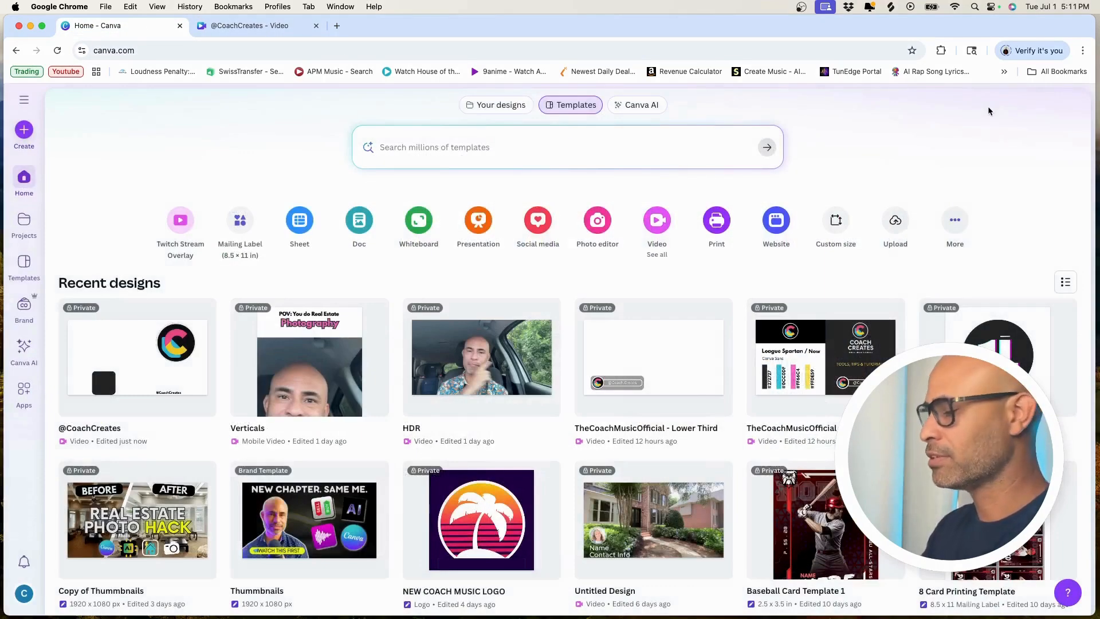
pyautogui.click(310, 355)
pyautogui.click(390, 26)
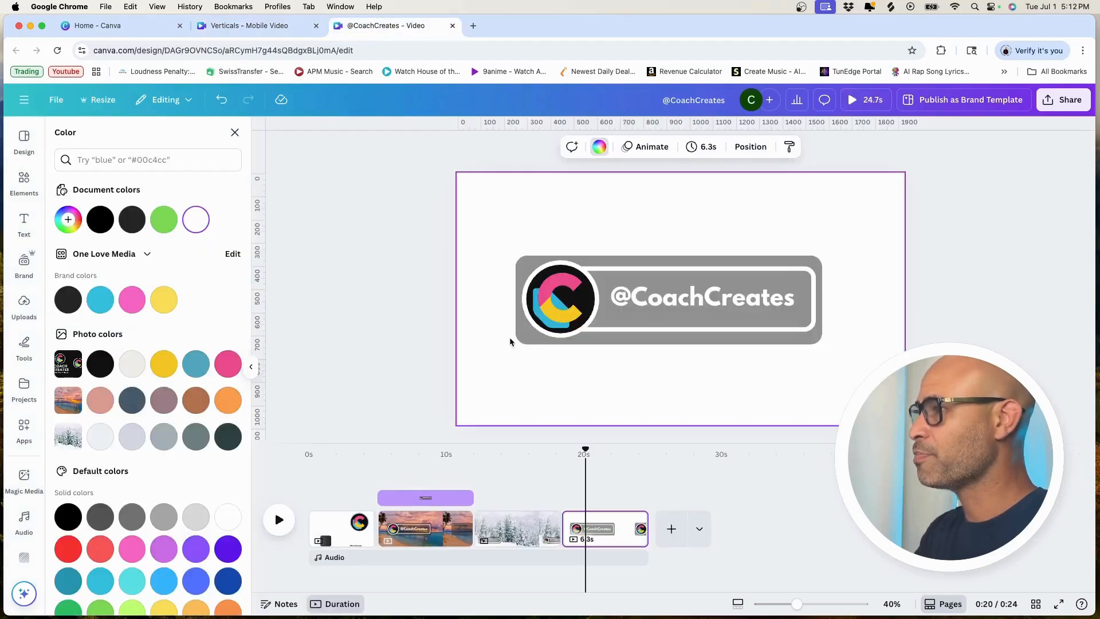
pyautogui.click(530, 266)
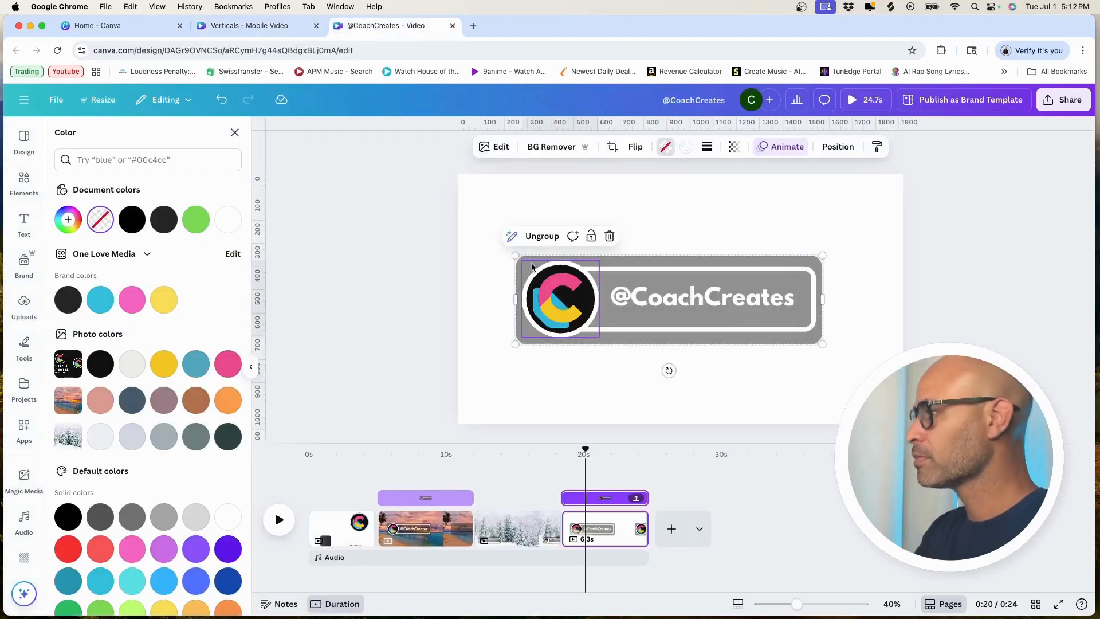
pyautogui.click(286, 25)
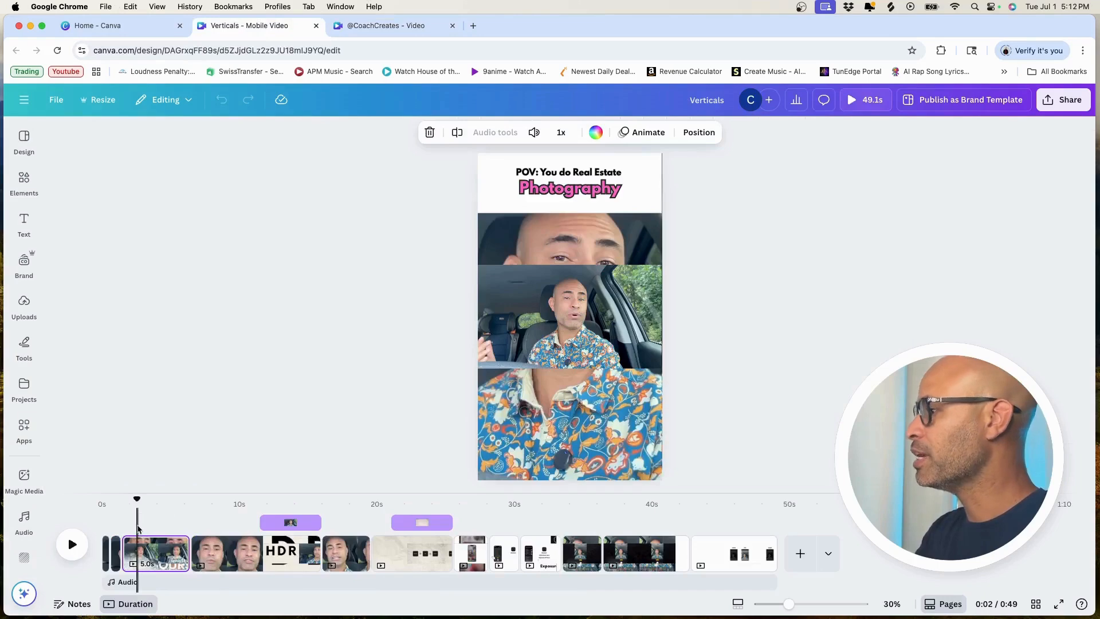
pyautogui.press('cmd+v')
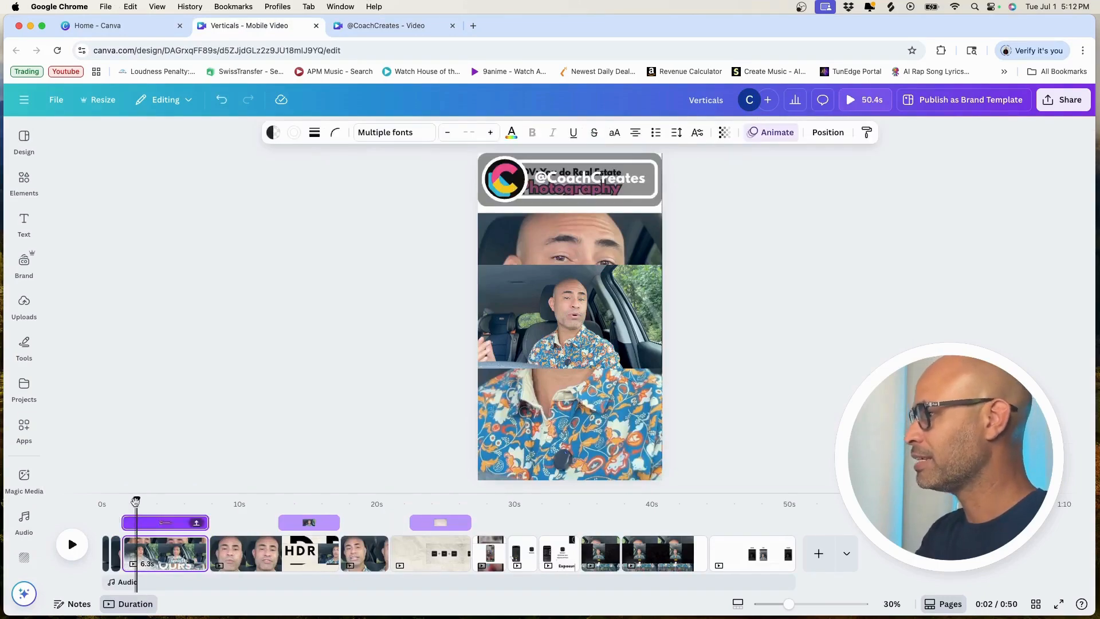
# Step: Move the pasted lower third off the page's title to the lower edge of the in-car clip and shrink it to just over half the page width
pyautogui.click(507, 195)
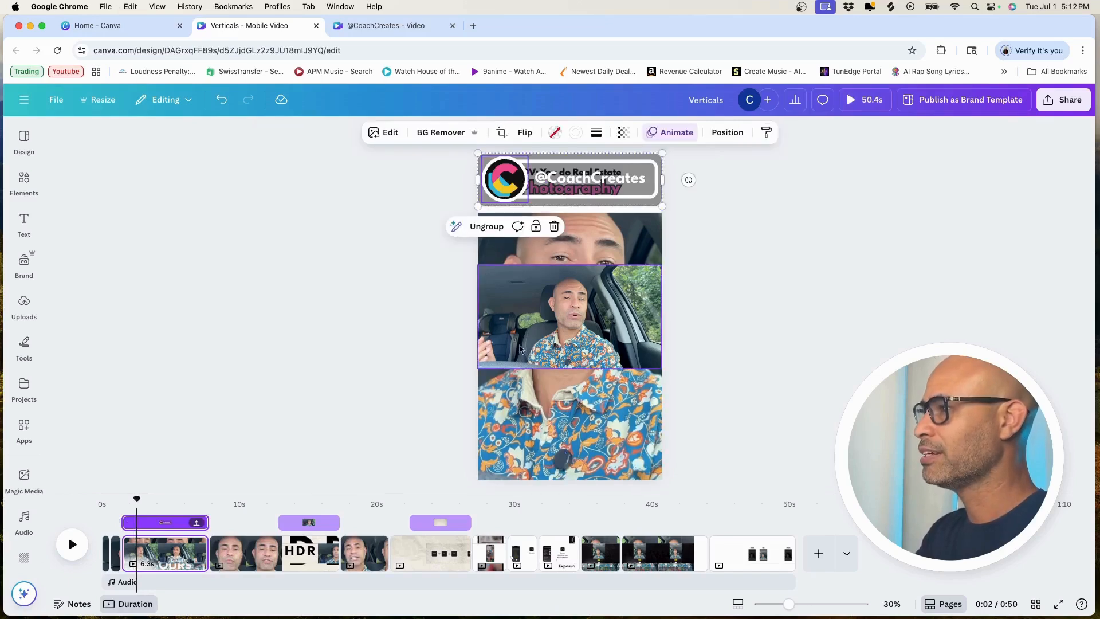
pyautogui.moveTo(573, 208); pyautogui.dragTo(573, 395)
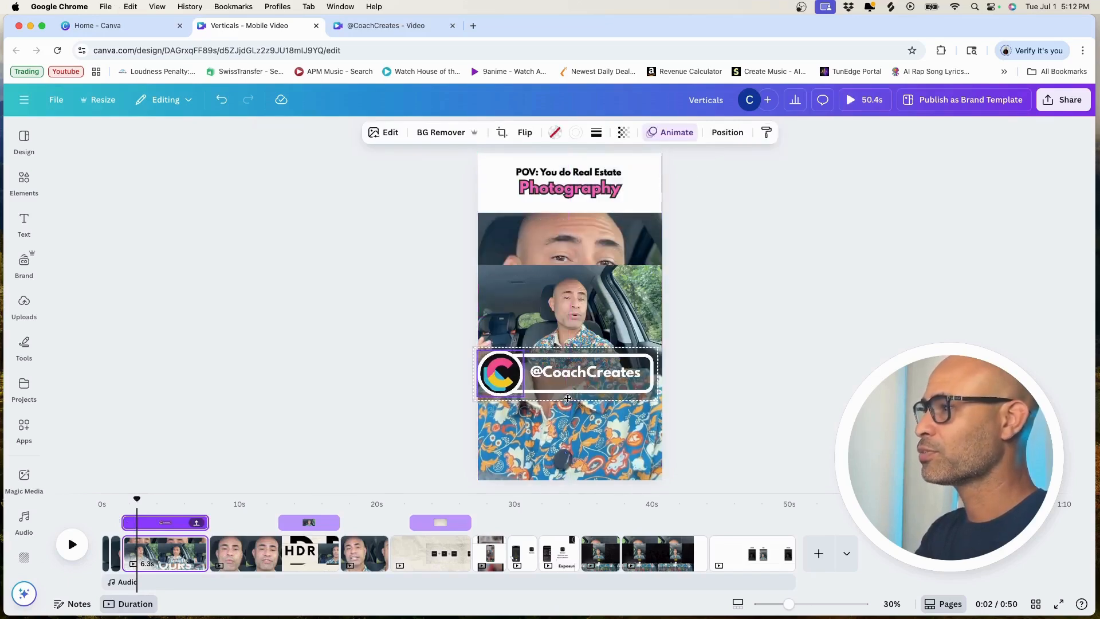
pyautogui.moveTo(663, 342); pyautogui.dragTo(583, 365)
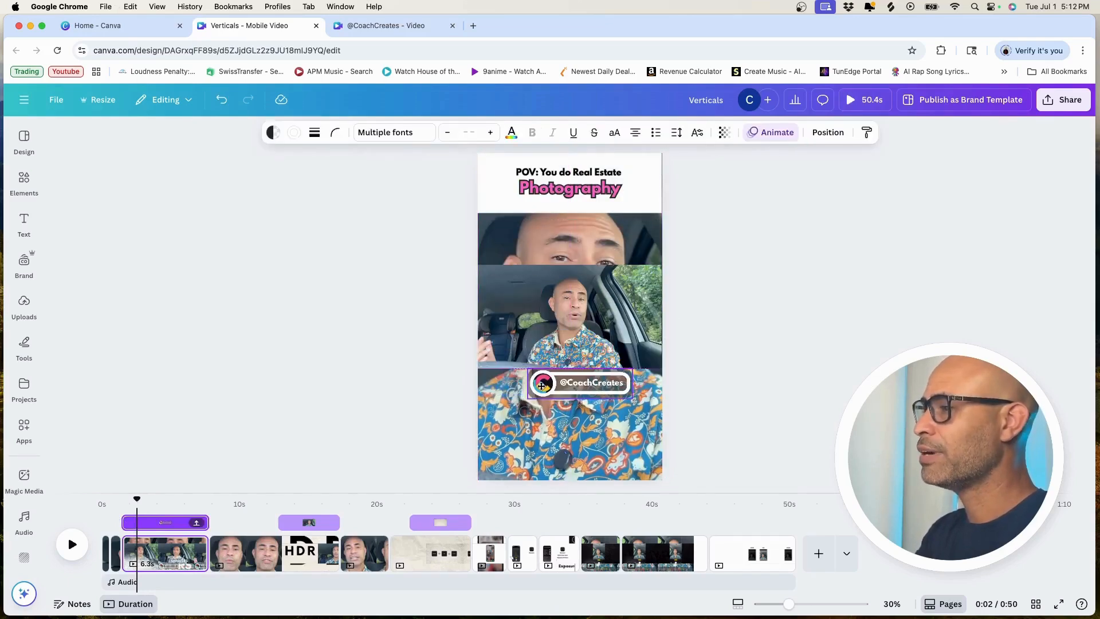